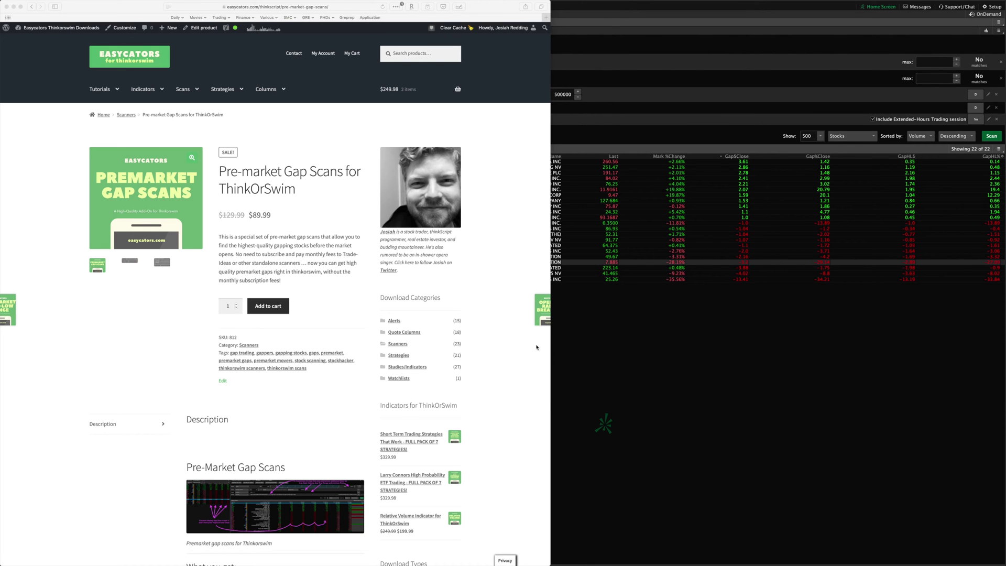
Step: Switch to thinkorswim, open the custom gap study filter's script for editing, and move the editor clear of the scan filters
{"action": "left_click", "coordinate": [602, 348]}
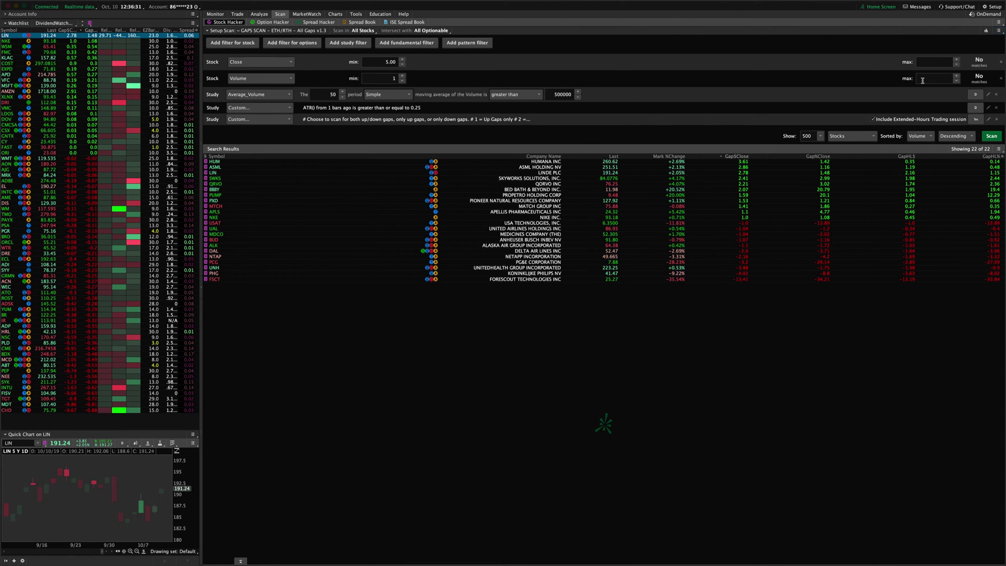
{"action": "left_click", "coordinate": [988, 119]}
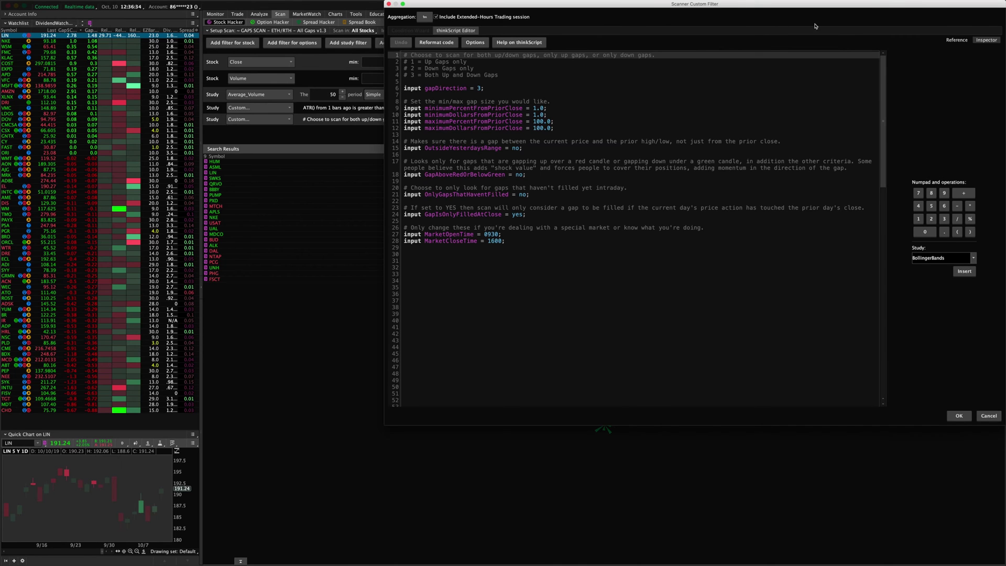
{"action": "left_click_drag", "start_coordinate": [752, 34], "coordinate": [693, 139]}
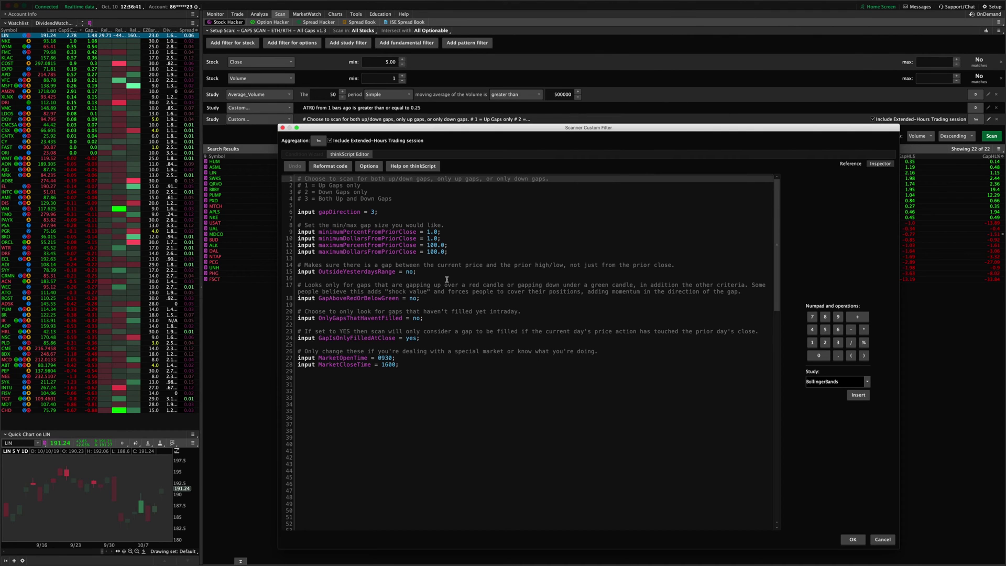
Step: Switch to the browser and review the pre-market and regular trading hours scan lists on the Pre-market Gap Scans product page
{"action": "key", "text": "super+Tab"}
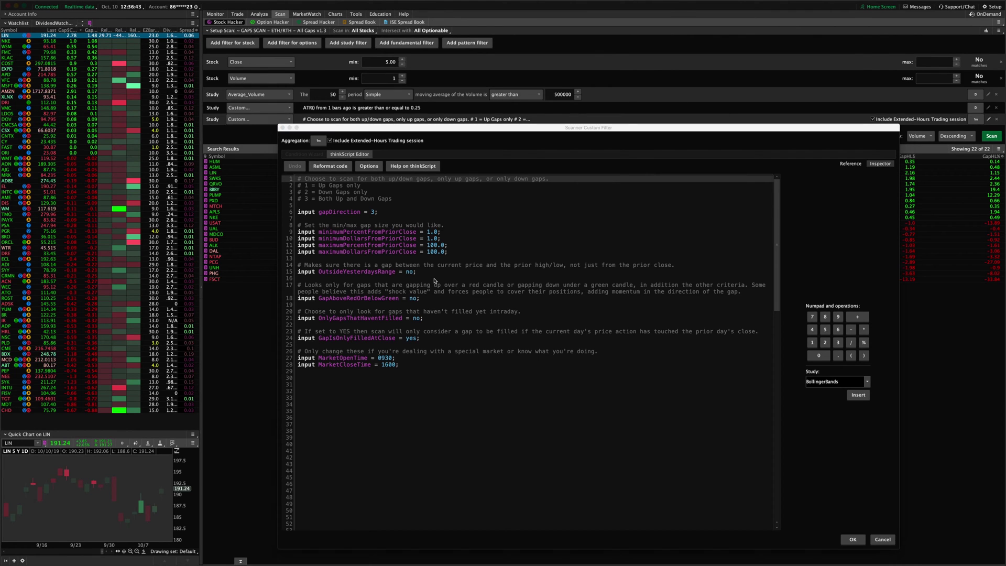
{"action": "key", "text": "super+Tab"}
{"action": "key", "text": "super+Tab"}
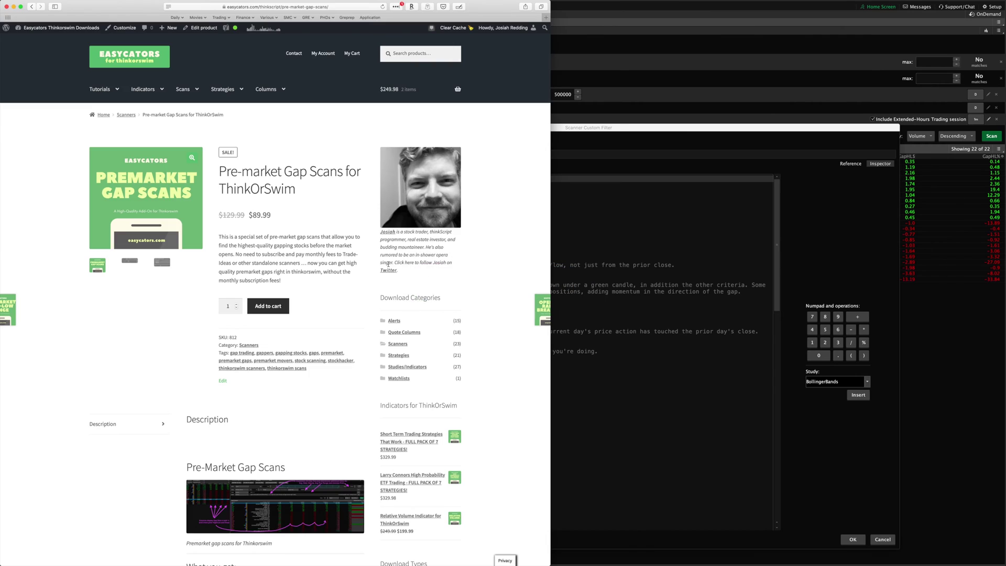
{"action": "scroll", "coordinate": [334, 248], "scroll_direction": "down", "scroll_amount": 10}
{"action": "scroll", "coordinate": [333, 248], "scroll_direction": "down", "scroll_amount": 10}
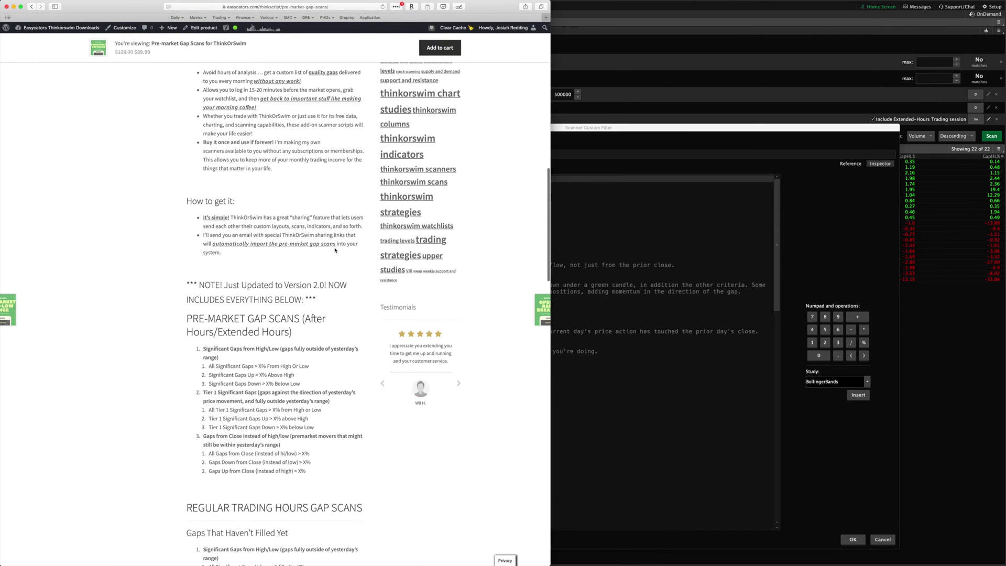
{"action": "scroll", "coordinate": [212, 288], "scroll_direction": "down", "scroll_amount": 4}
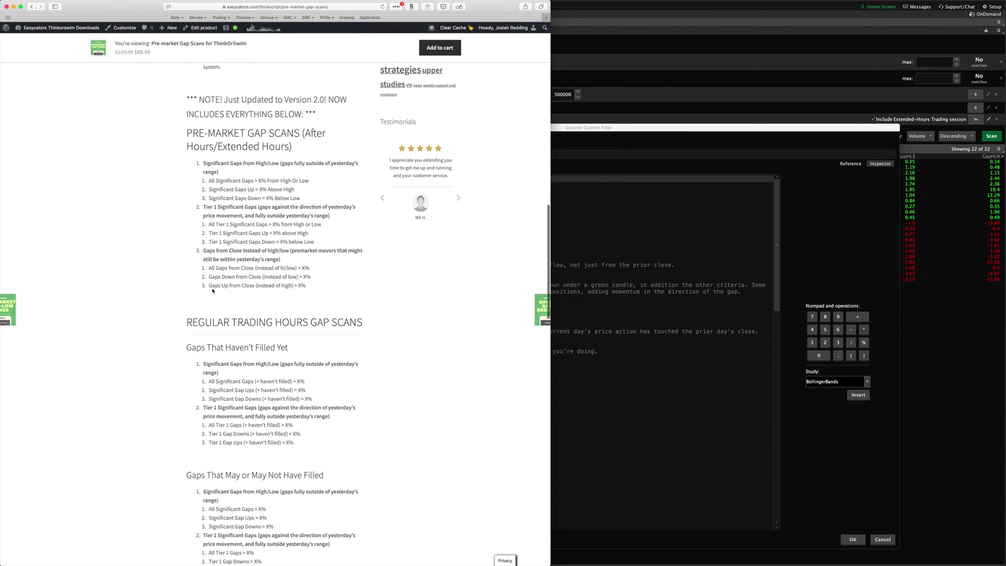
{"action": "scroll", "coordinate": [209, 251], "scroll_direction": "up", "scroll_amount": 3}
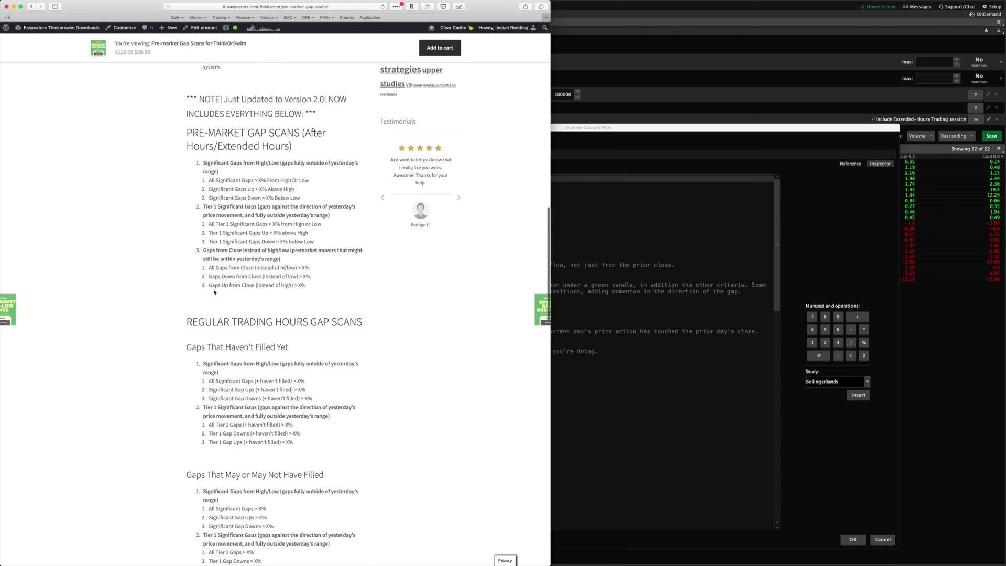
{"action": "left_click_drag", "start_coordinate": [188, 162], "coordinate": [317, 317]}
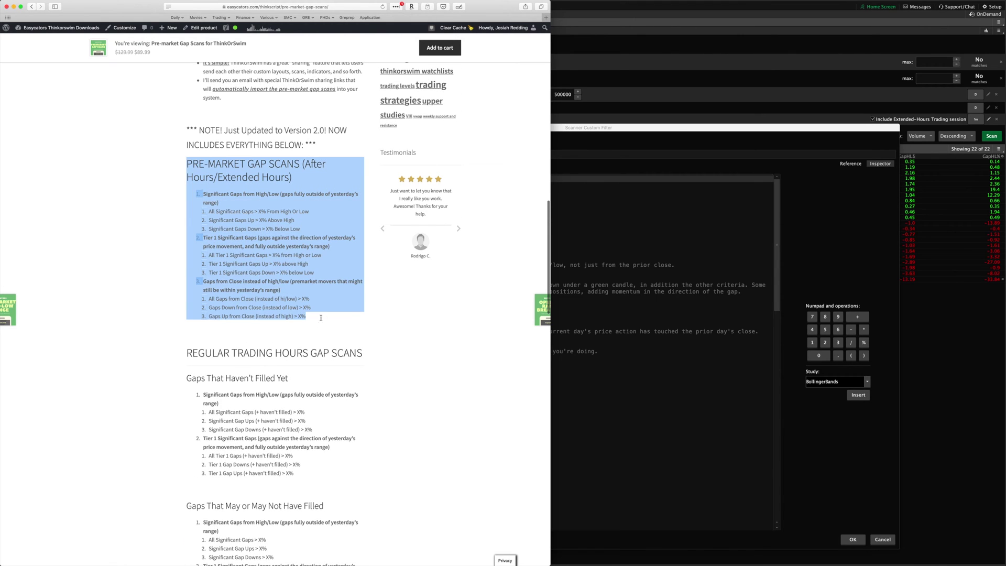
{"action": "scroll", "coordinate": [201, 289], "scroll_direction": "down", "scroll_amount": 5}
{"action": "left_click_drag", "start_coordinate": [188, 192], "coordinate": [328, 437]}
{"action": "left_click", "coordinate": [265, 427]}
{"action": "scroll", "coordinate": [264, 427], "scroll_direction": "up", "scroll_amount": 5}
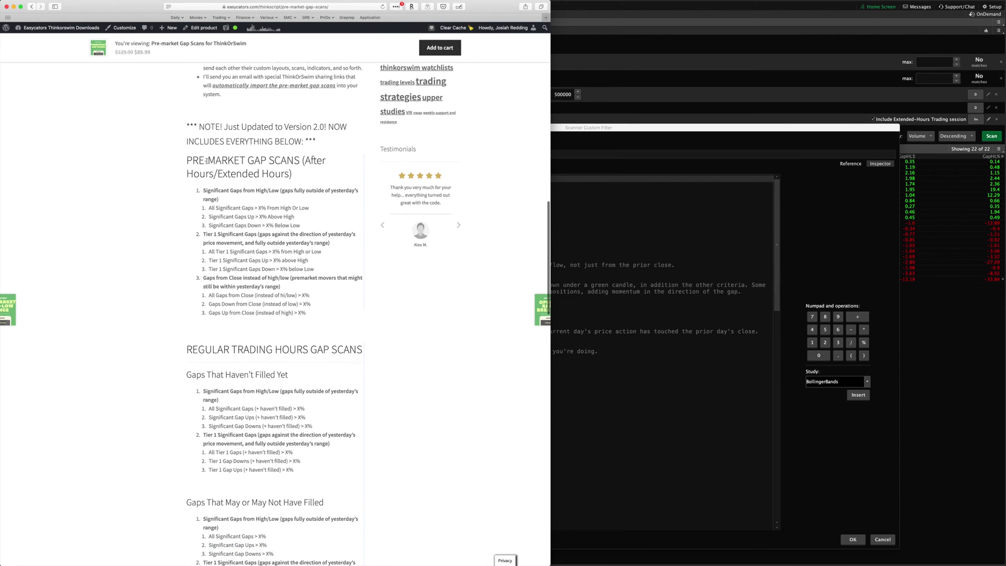
Step: Examine the Significant Gaps from High/Low and Gaps from Close entries in the pre-market gap scan list
{"action": "left_click_drag", "start_coordinate": [301, 226], "coordinate": [208, 206]}
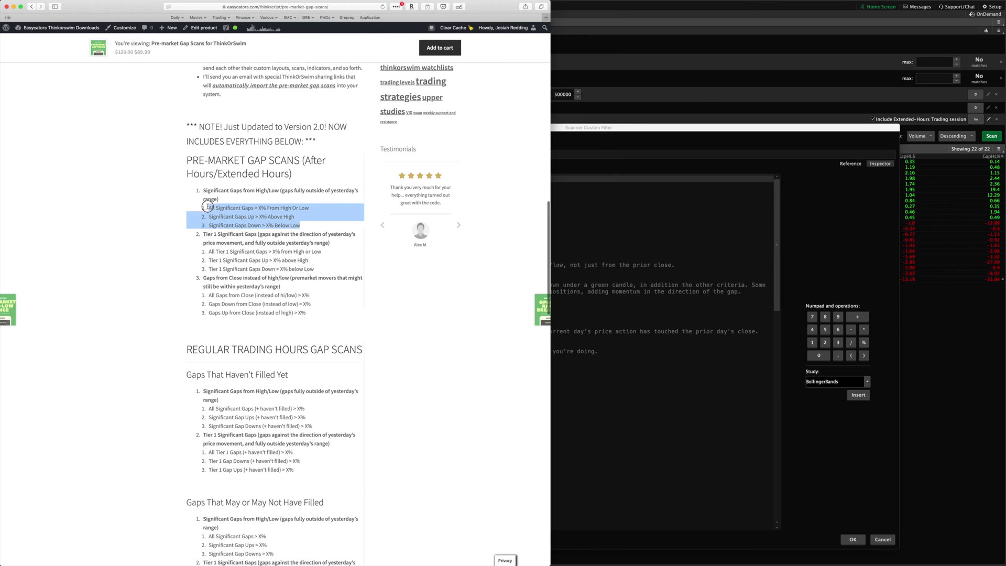
{"action": "left_click", "coordinate": [260, 209]}
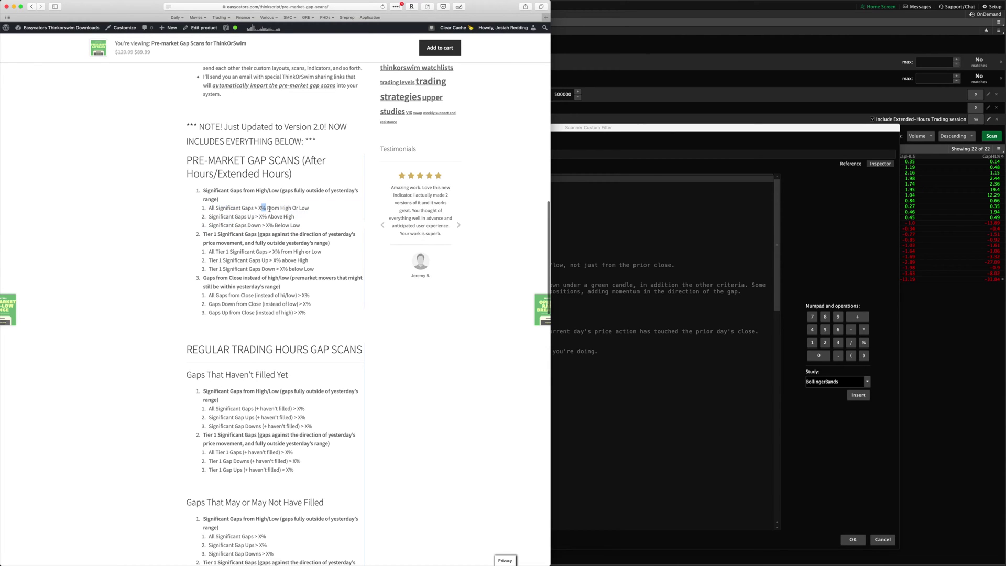
{"action": "double_click", "coordinate": [302, 209]}
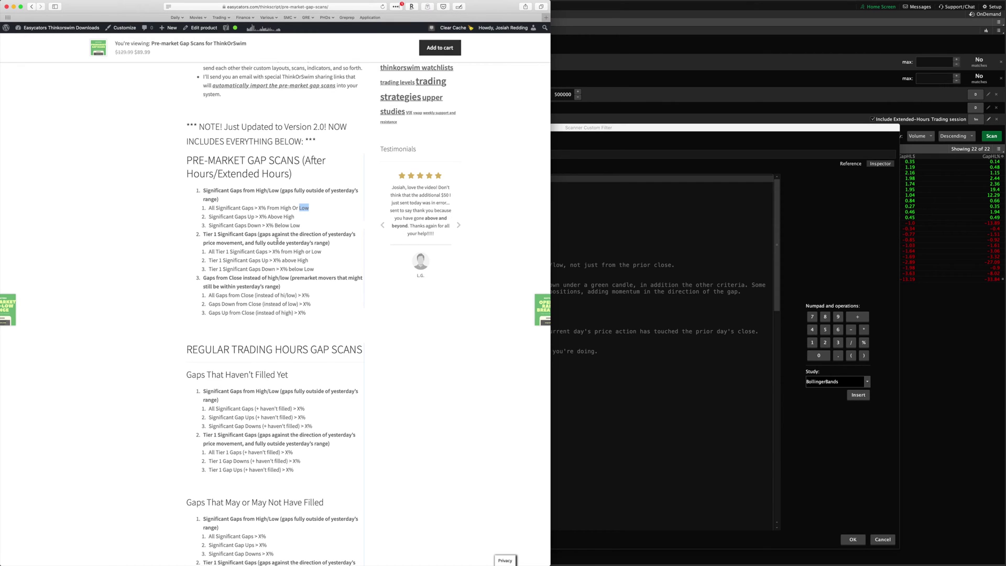
{"action": "left_click_drag", "start_coordinate": [312, 313], "coordinate": [203, 278]}
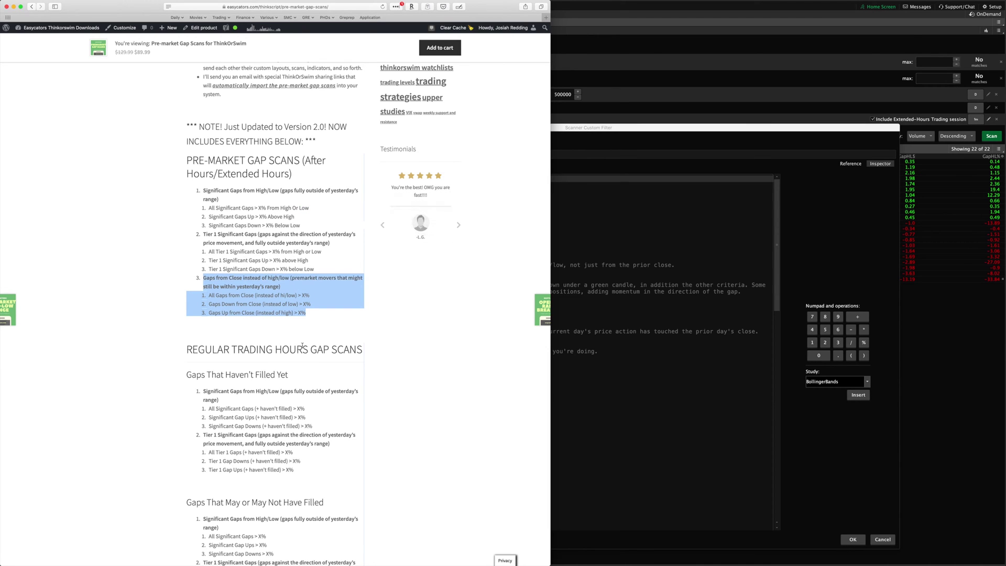
{"action": "scroll", "coordinate": [267, 320], "scroll_direction": "down", "scroll_amount": 5}
{"action": "scroll", "coordinate": [269, 319], "scroll_direction": "up", "scroll_amount": 4}
Step: Return to the gap filter script in thinkorswim and examine the gapDirection input with its up, down and both options
{"action": "left_click", "coordinate": [676, 425]}
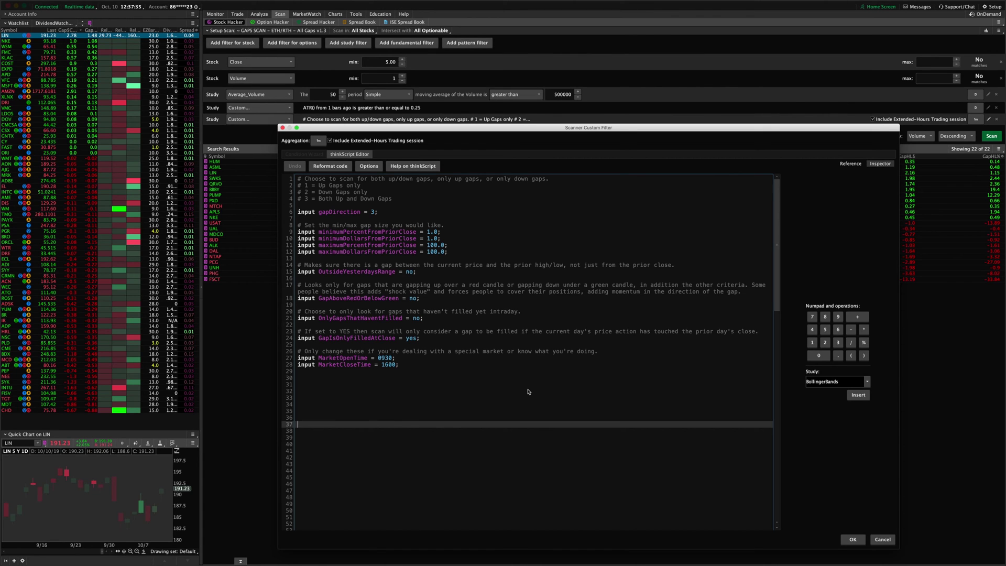
{"action": "left_click", "coordinate": [403, 212]}
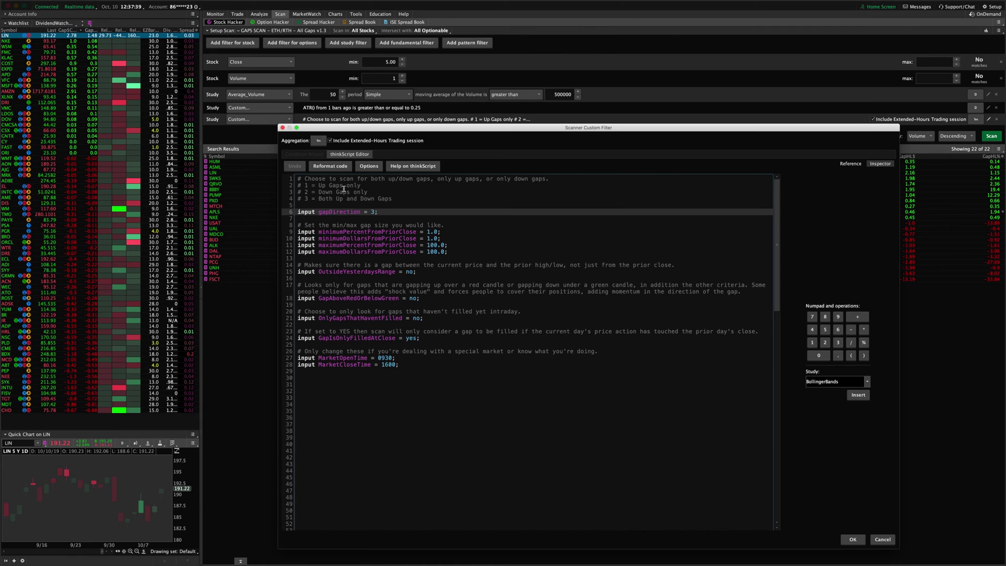
{"action": "left_click_drag", "start_coordinate": [318, 186], "coordinate": [361, 186]}
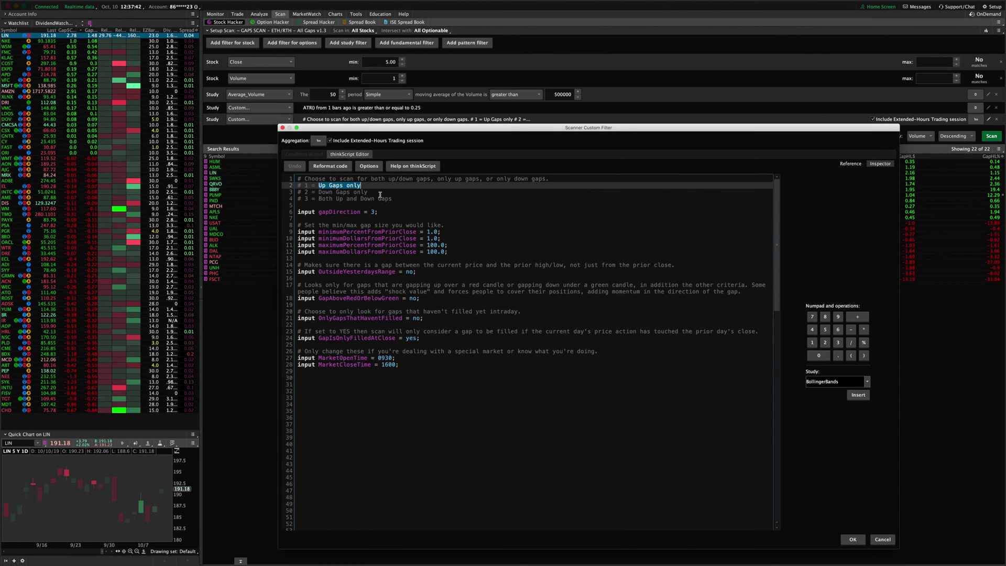
{"action": "left_click_drag", "start_coordinate": [370, 211], "coordinate": [379, 212]}
{"action": "left_click", "coordinate": [380, 214]}
{"action": "double_click", "coordinate": [331, 191]}
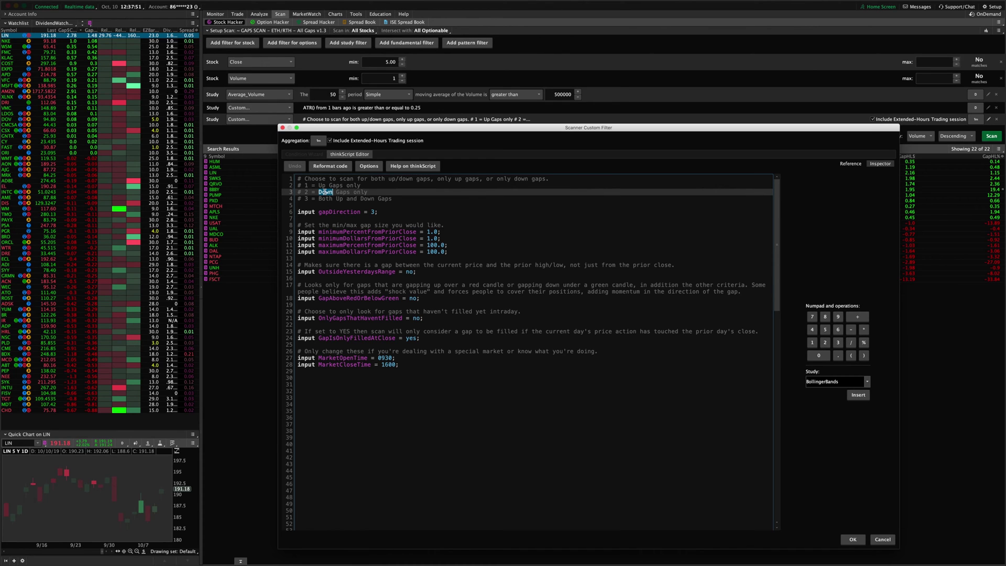
{"action": "left_click", "coordinate": [372, 212]}
{"action": "left_click", "coordinate": [323, 198]}
{"action": "left_click_drag", "start_coordinate": [318, 198], "coordinate": [395, 198]}
{"action": "left_click", "coordinate": [396, 201]}
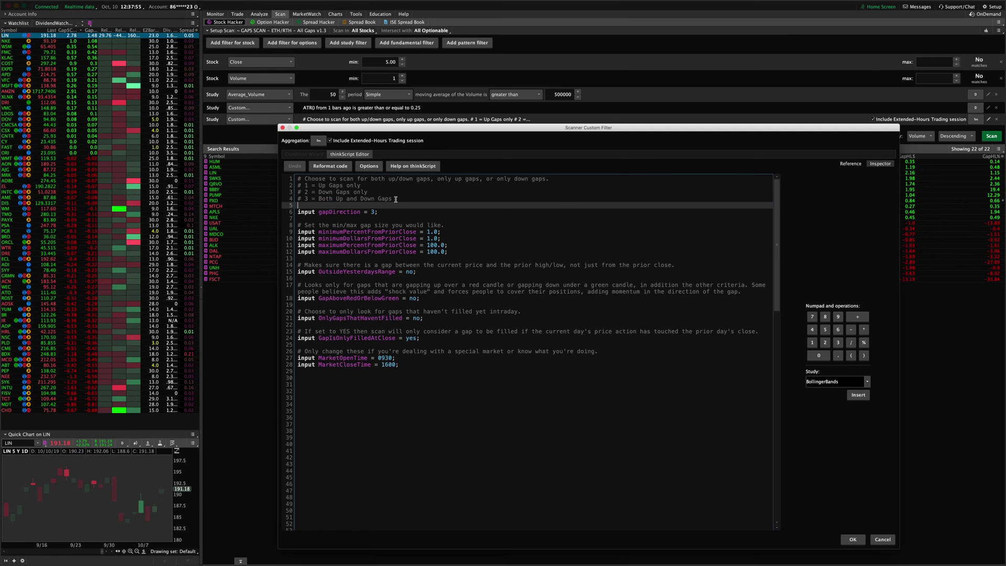
{"action": "left_click", "coordinate": [388, 212]}
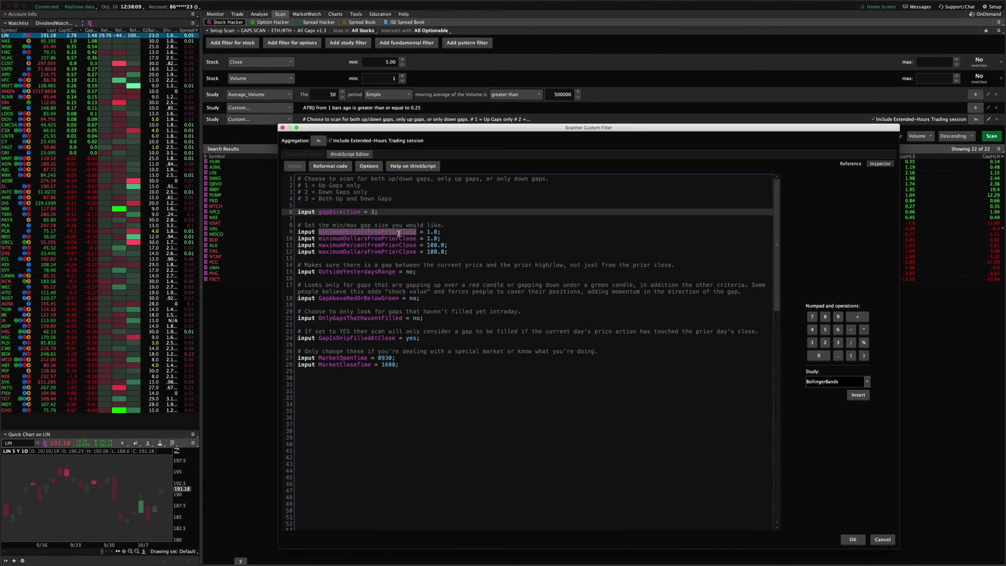
Step: Examine the minimum and maximum percent and dollar gap size inputs from the prior close in the filter script
{"action": "left_click", "coordinate": [454, 251]}
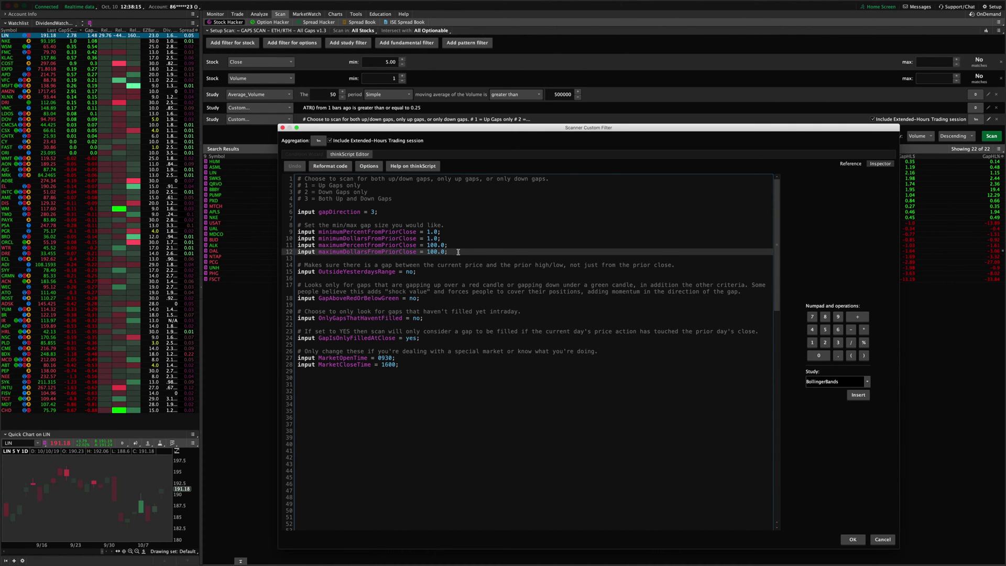
{"action": "left_click", "coordinate": [429, 231]}
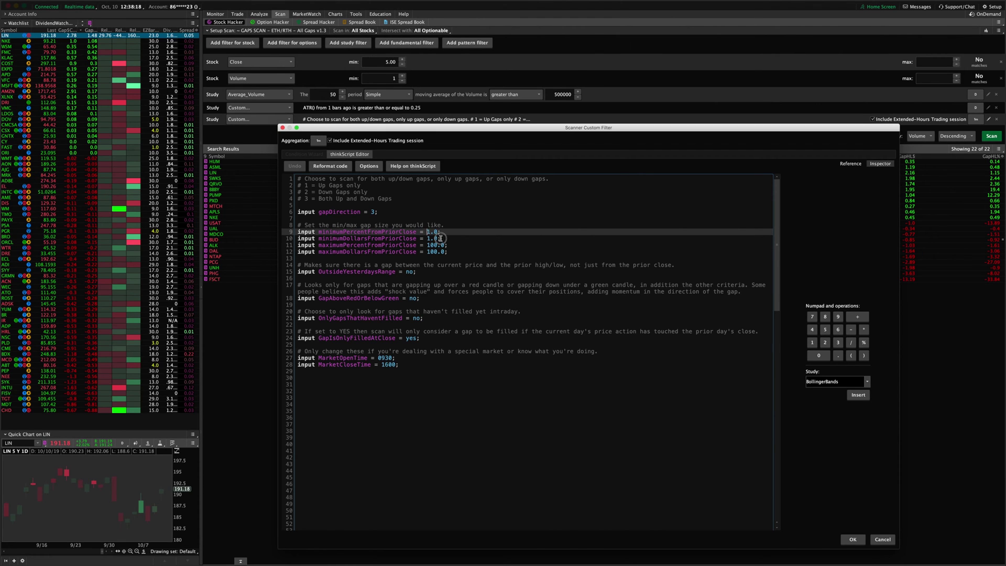
{"action": "left_click", "coordinate": [440, 238]}
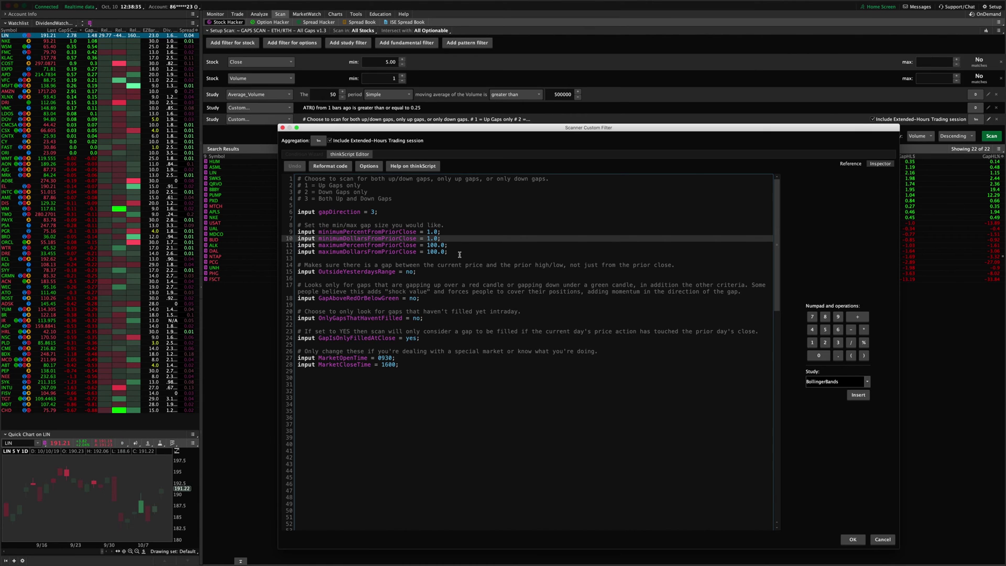
{"action": "left_click", "coordinate": [450, 252]}
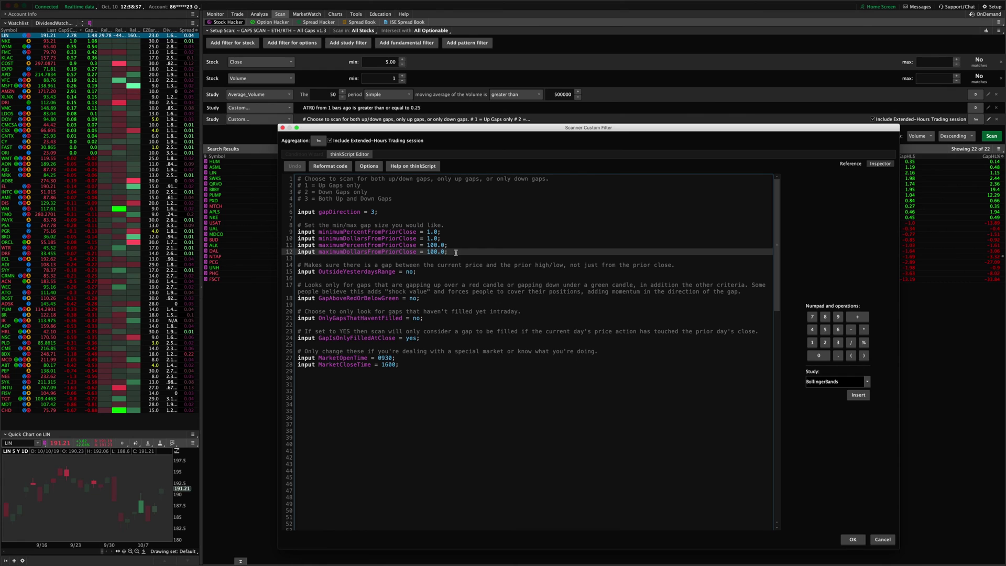
{"action": "double_click", "coordinate": [436, 245]}
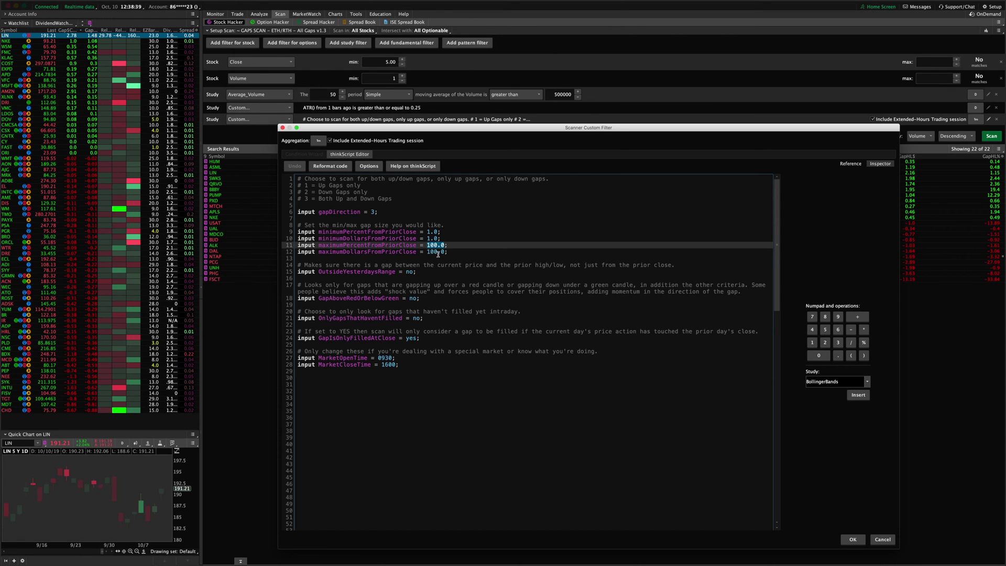
{"action": "double_click", "coordinate": [436, 251]}
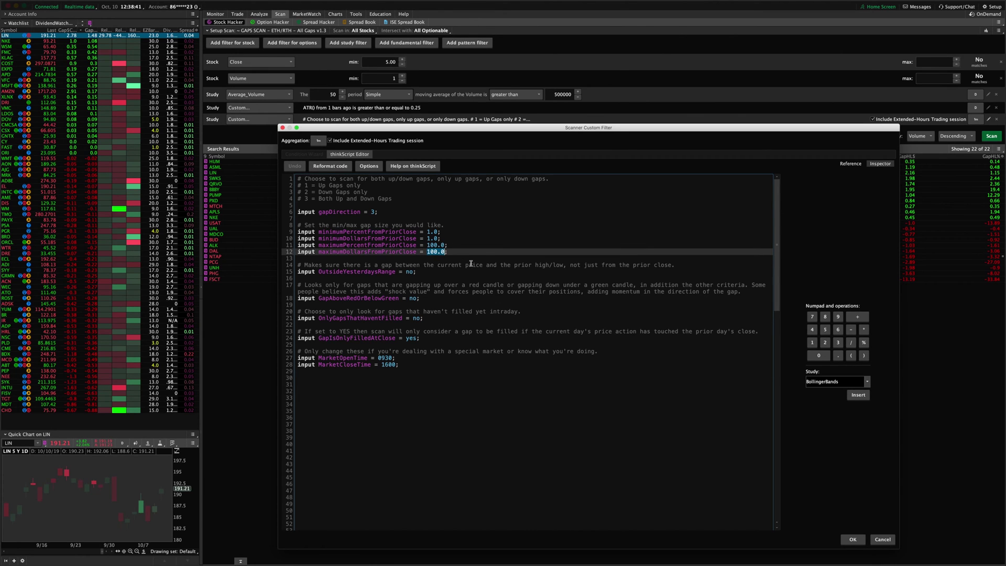
{"action": "left_click", "coordinate": [463, 251]}
{"action": "double_click", "coordinate": [435, 252]}
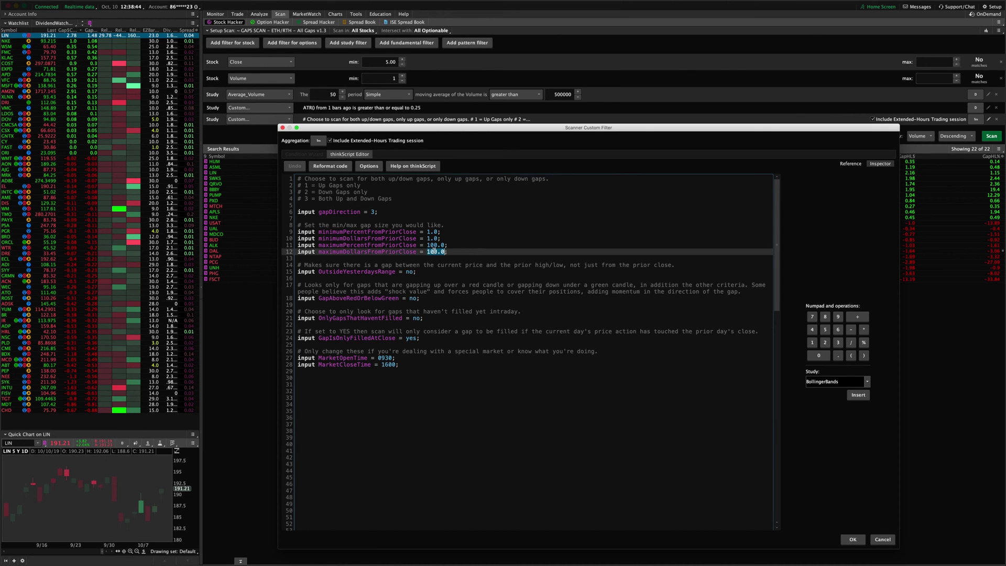
{"action": "double_click", "coordinate": [435, 244]}
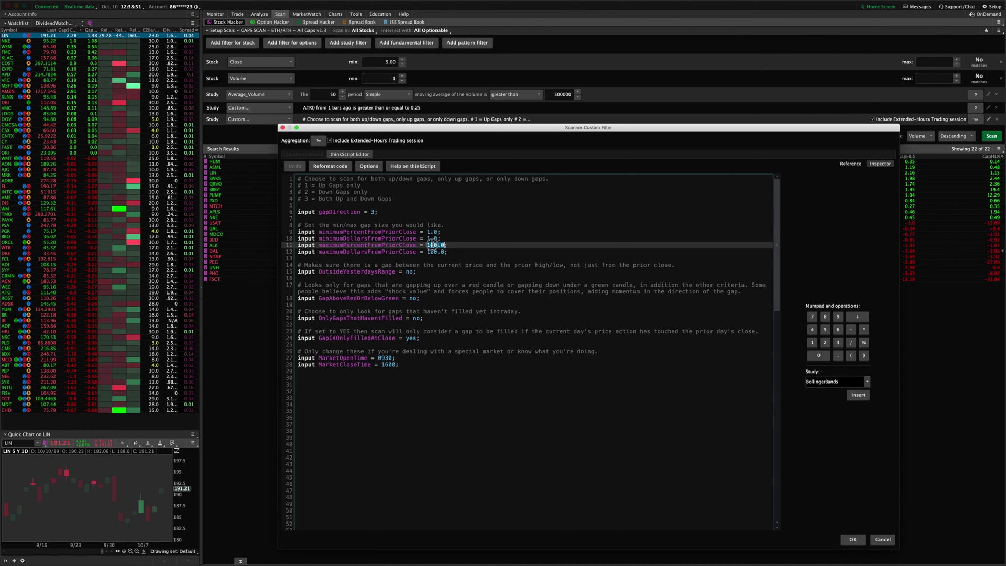
{"action": "left_click", "coordinate": [435, 252]}
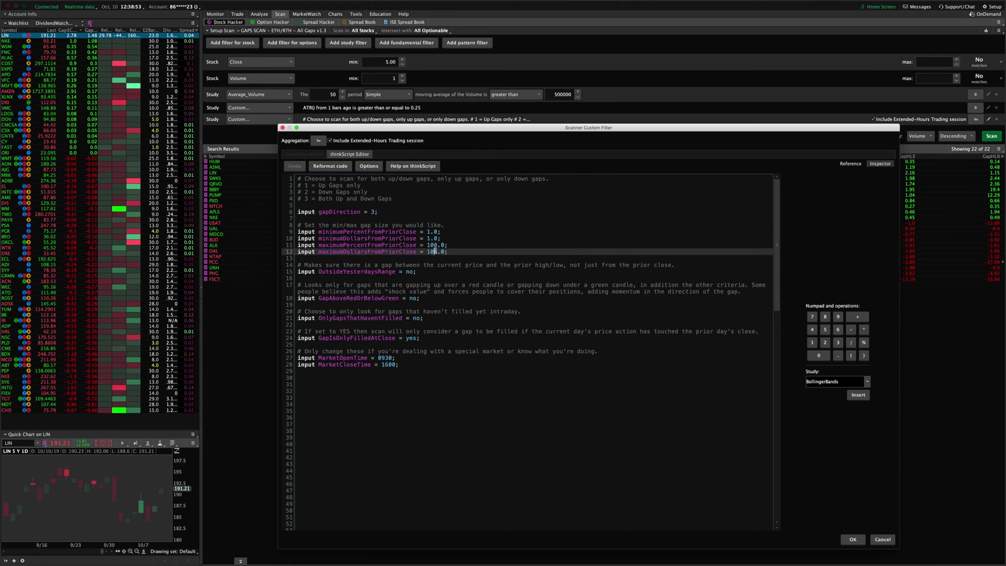
{"action": "left_click", "coordinate": [450, 252]}
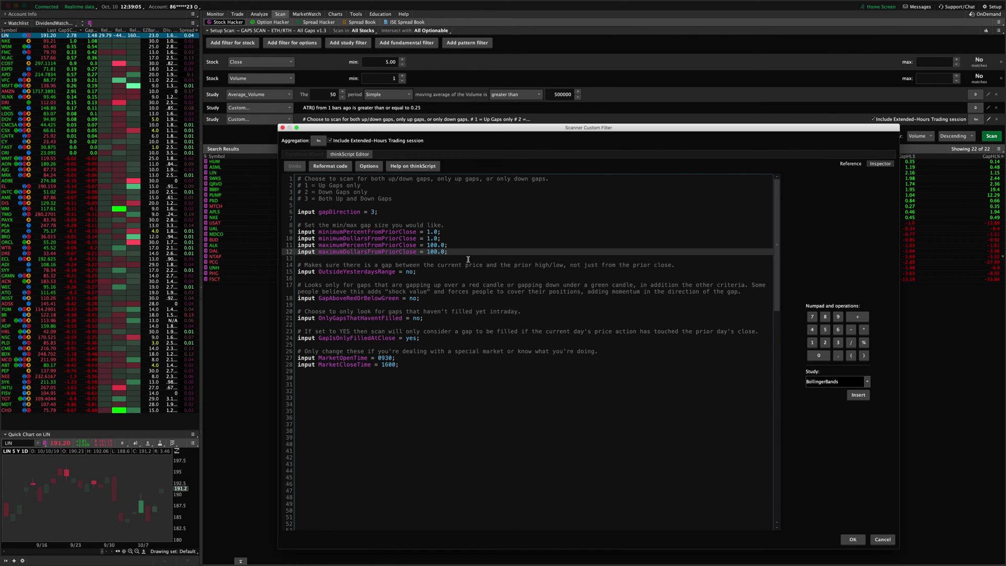
{"action": "left_click", "coordinate": [435, 239]}
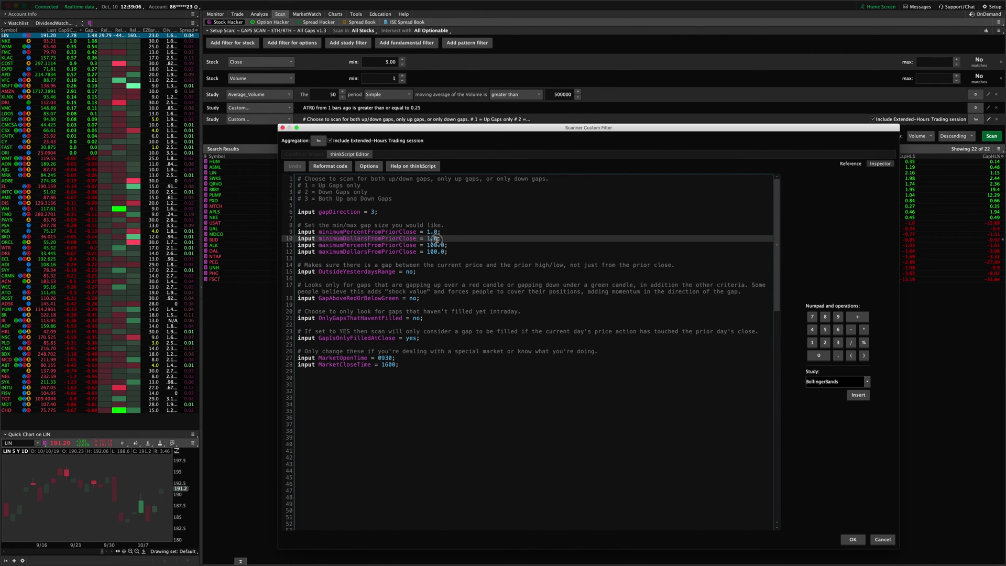
{"action": "left_click", "coordinate": [450, 252]}
{"action": "key", "text": "Up"}
{"action": "key", "text": "Up"}
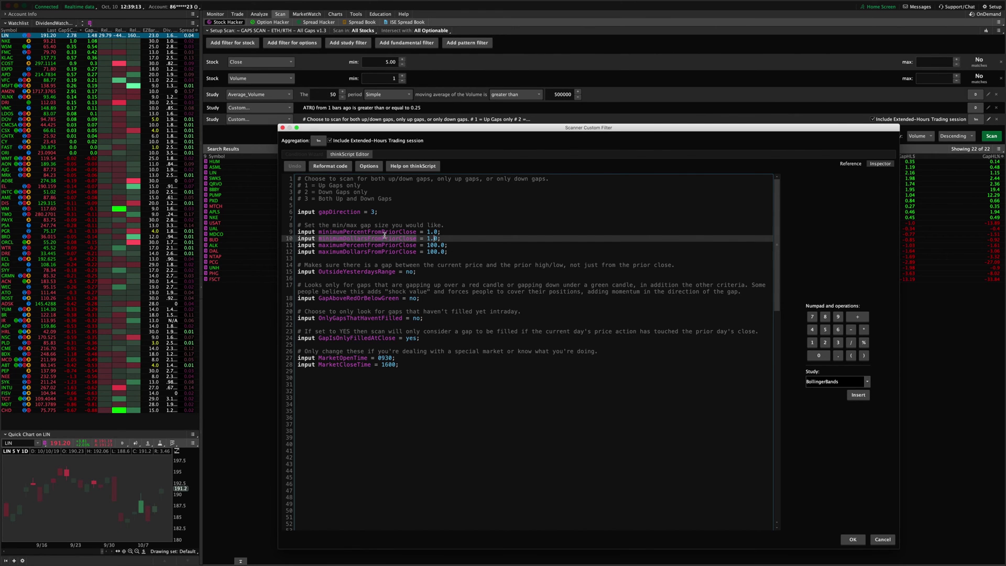
{"action": "left_click", "coordinate": [455, 251]}
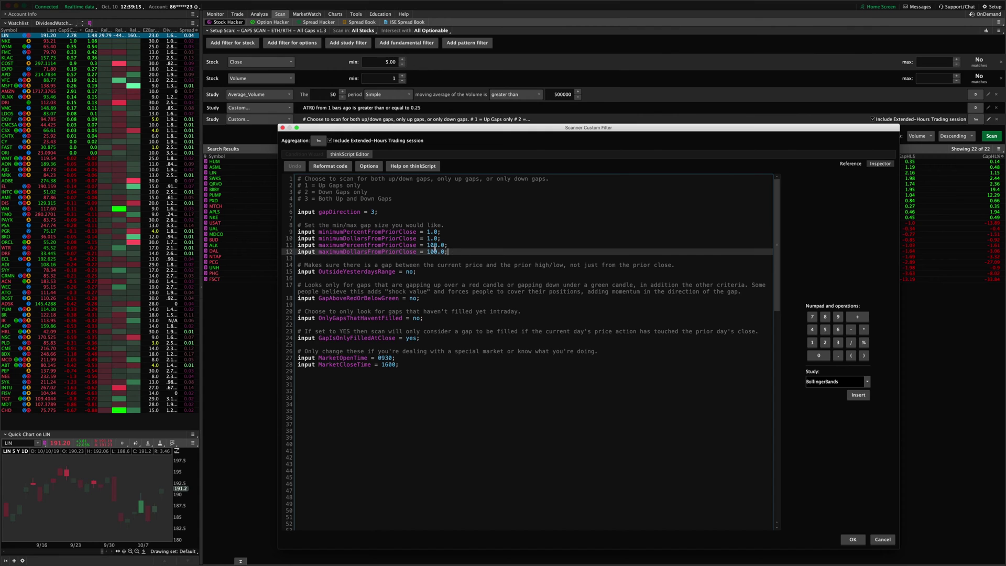
Step: Re-examine the gapDirection input together with the comment explaining option 3 for both up and down gaps
{"action": "left_click", "coordinate": [381, 212]}
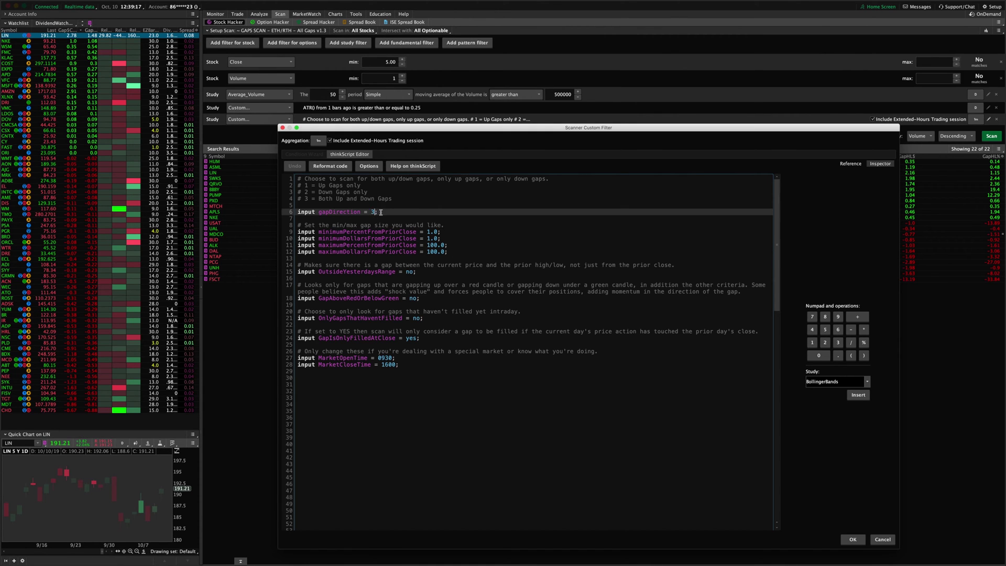
{"action": "left_click_drag", "start_coordinate": [297, 198], "coordinate": [400, 199]}
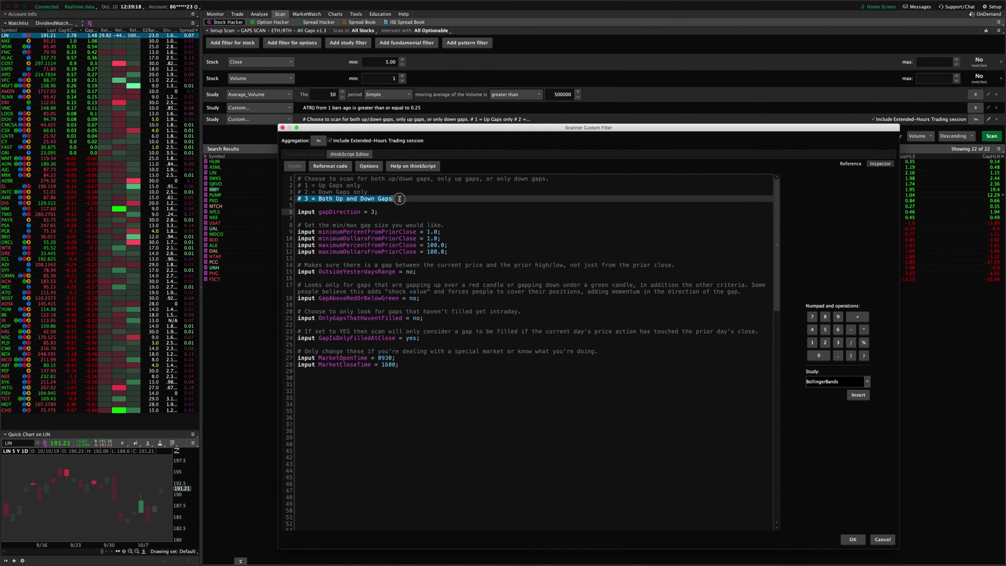
{"action": "left_click", "coordinate": [371, 212]}
Step: Examine the pair of minimum gap size inputs and the pair of maximum gap size inputs in the script
{"action": "left_click_drag", "start_coordinate": [450, 238], "coordinate": [297, 231]}
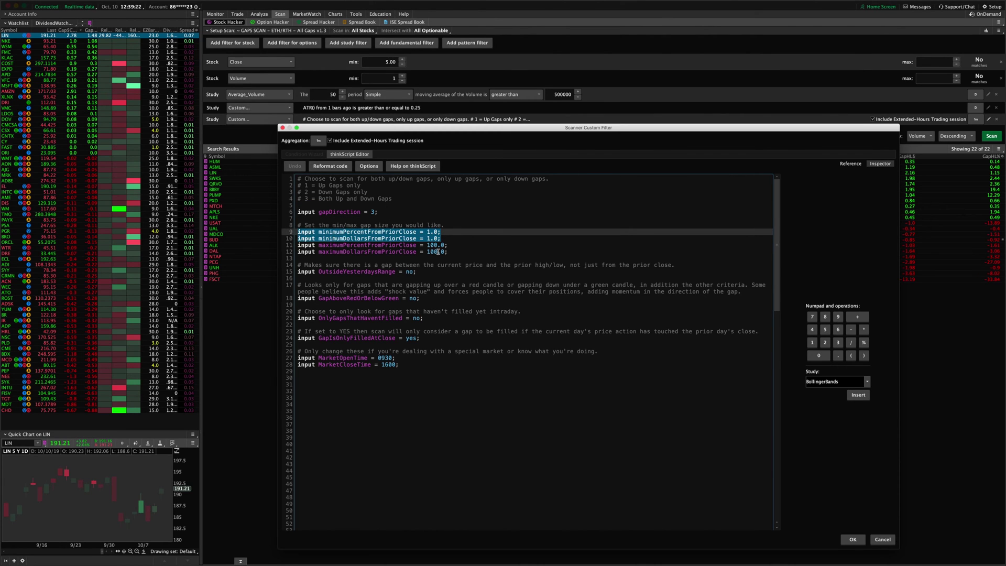
{"action": "left_click", "coordinate": [445, 237]}
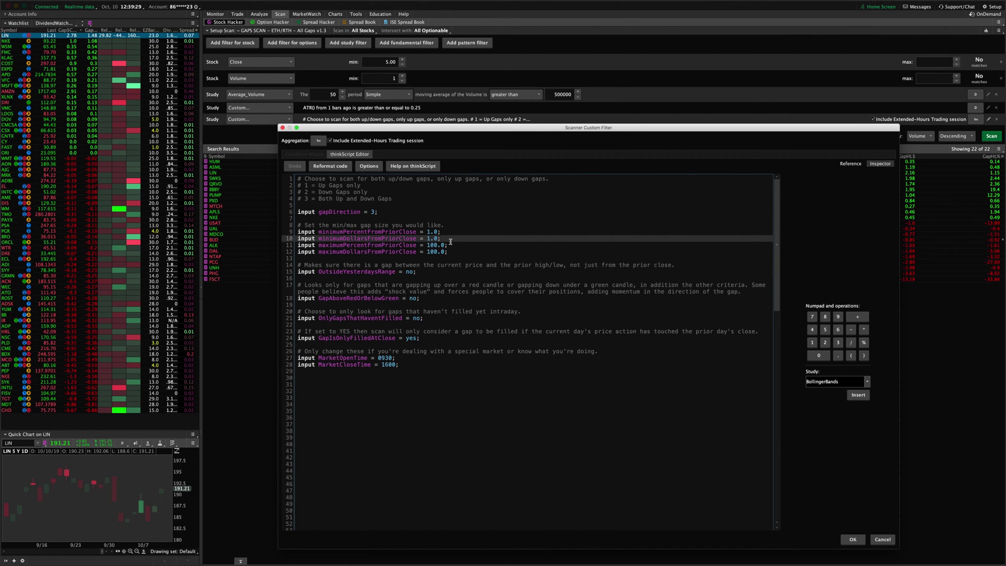
{"action": "left_click_drag", "start_coordinate": [448, 251], "coordinate": [289, 244]}
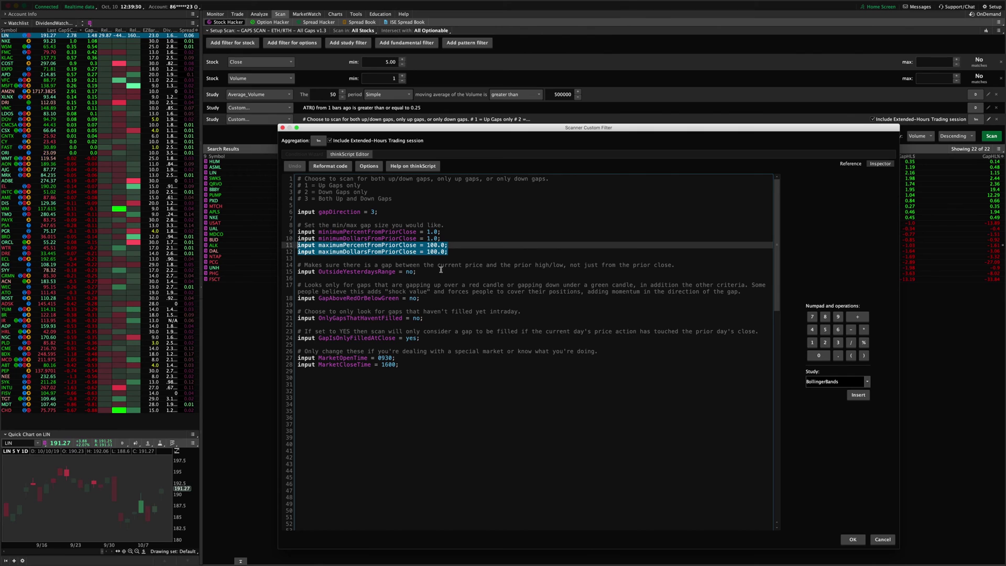
{"action": "left_click", "coordinate": [452, 250]}
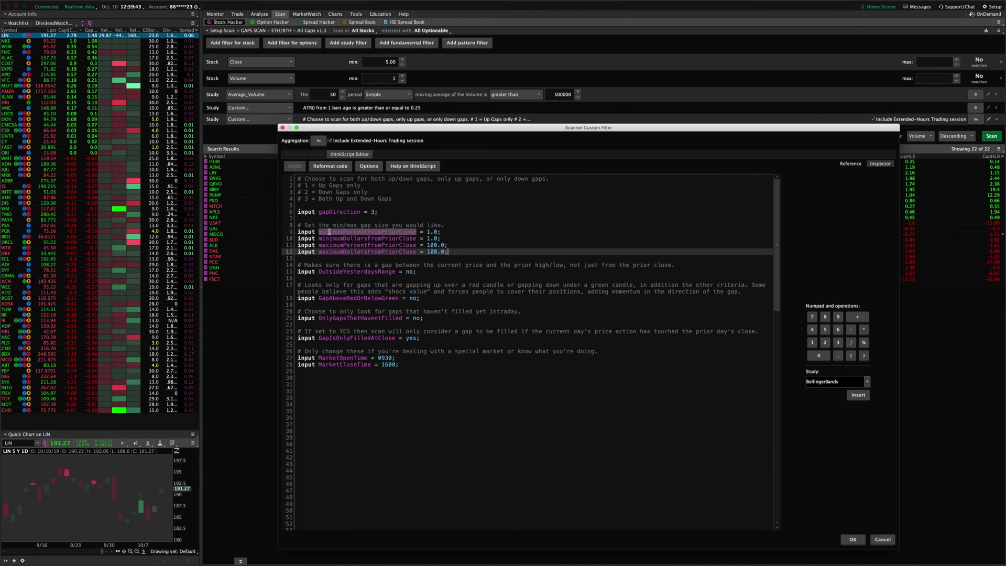
Step: Compare the percent-based and dollar-based gap size limits from the prior close, covering all four minimum and maximum inputs
{"action": "triple_click", "coordinate": [407, 231]}
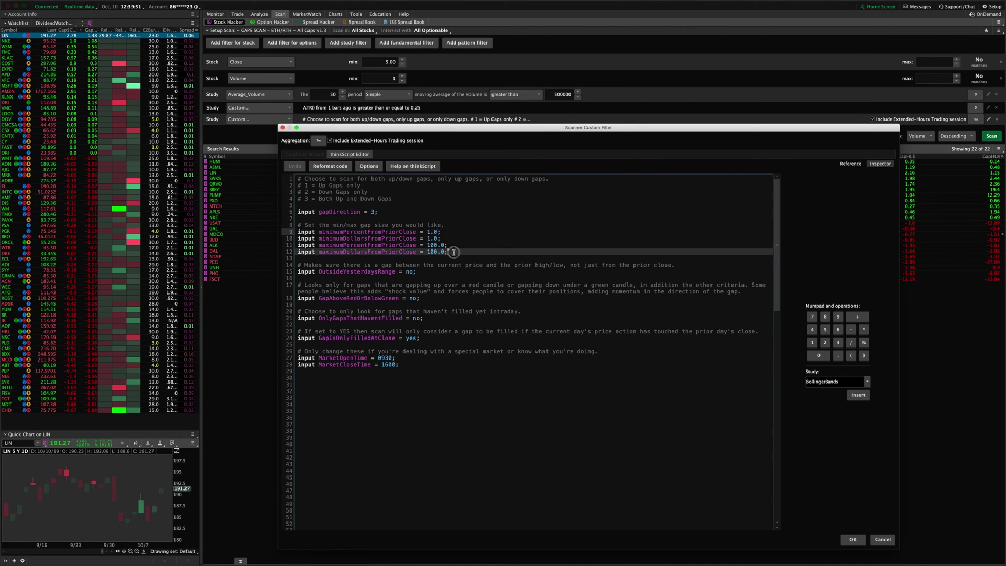
{"action": "triple_click", "coordinate": [442, 239]}
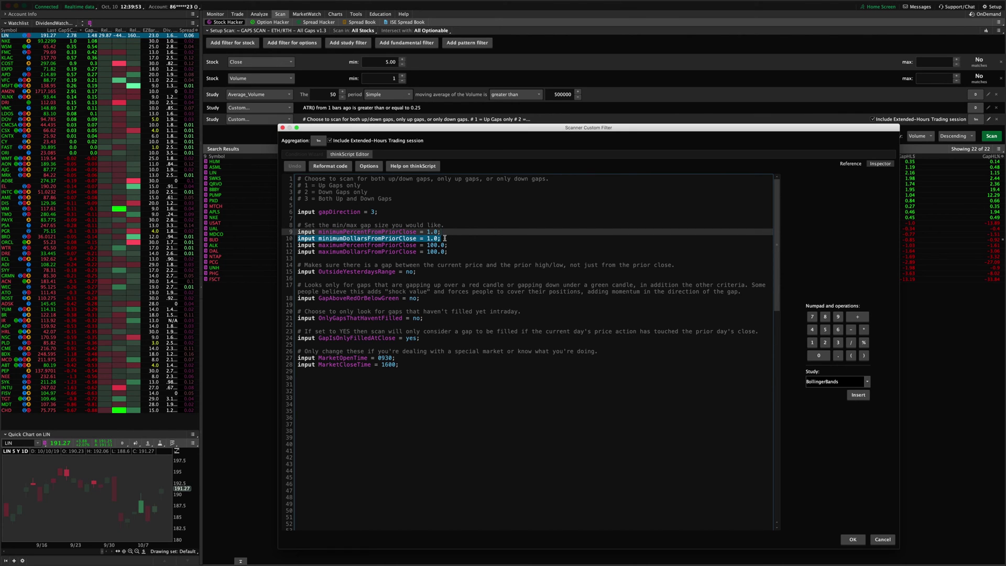
{"action": "left_click", "coordinate": [444, 238]}
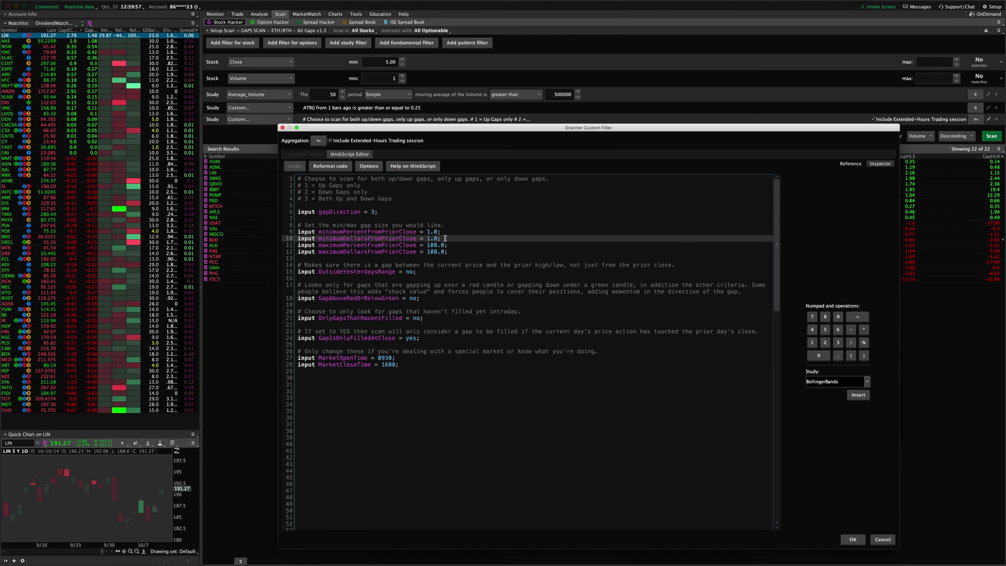
{"action": "left_click", "coordinate": [441, 231]}
{"action": "left_click", "coordinate": [449, 252]}
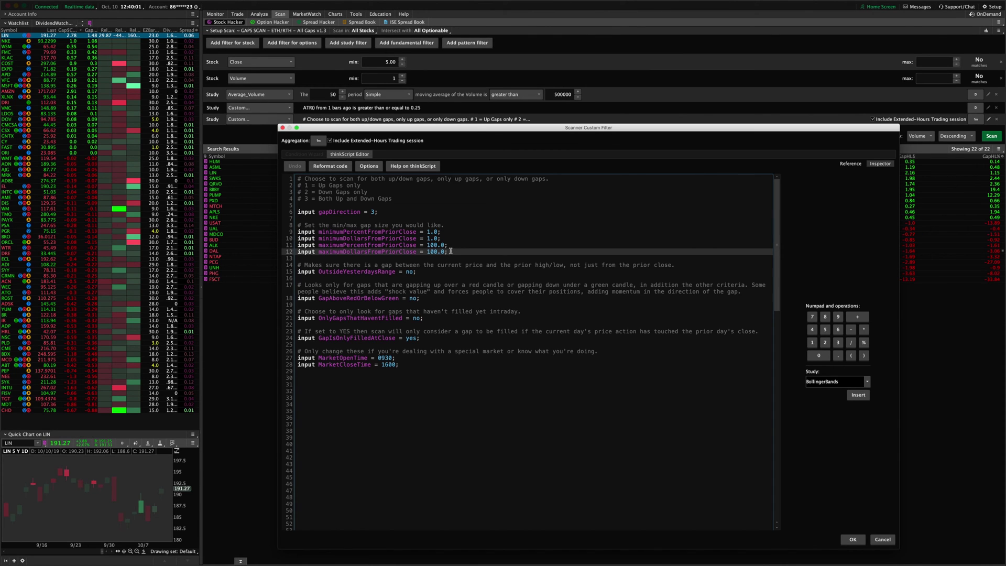
{"action": "key", "text": "Up"}
{"action": "key", "text": "Up"}
{"action": "key", "text": "Up"}
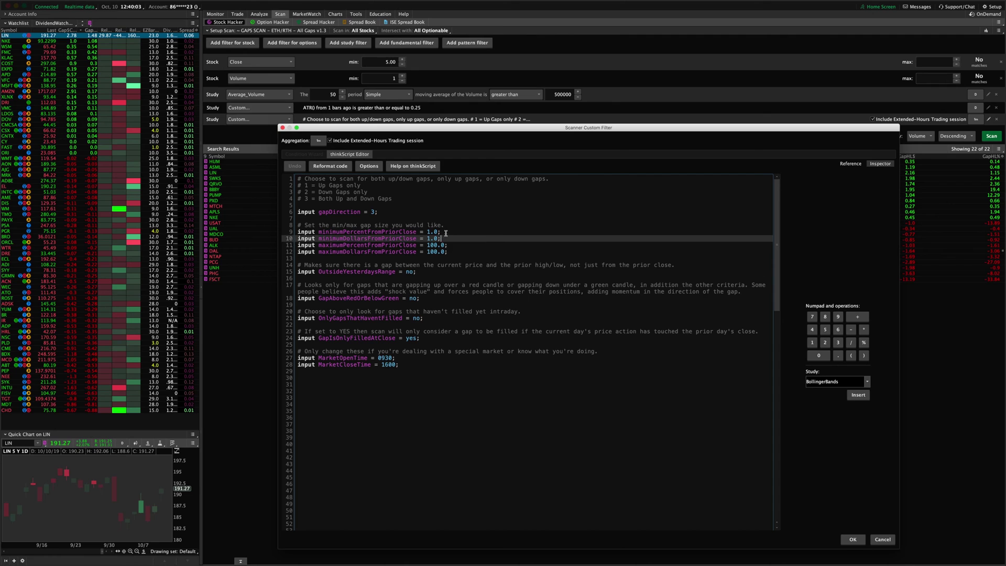
{"action": "left_click", "coordinate": [455, 245]}
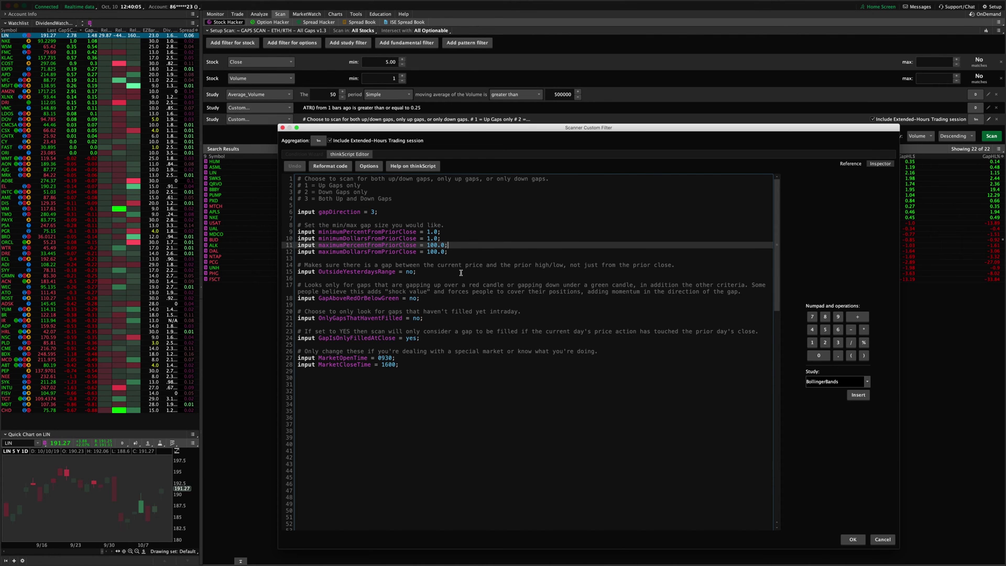
{"action": "left_click_drag", "start_coordinate": [451, 251], "coordinate": [297, 231]}
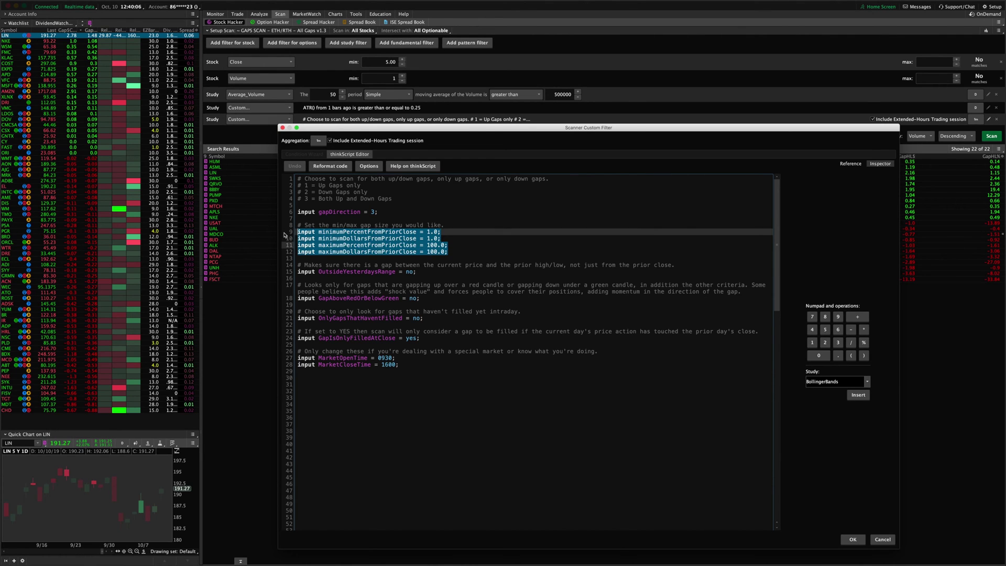
Step: Recheck the gapDirection and gap size inputs, deleting and restoring the semicolon that ends the maximumDollarsFromPriorClose line
{"action": "left_click", "coordinate": [407, 272]}
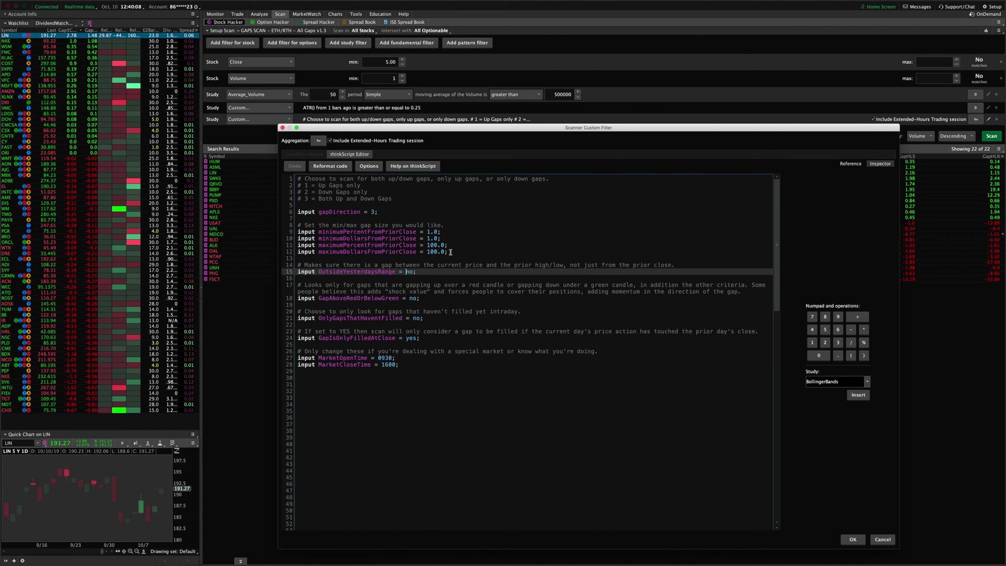
{"action": "left_click", "coordinate": [388, 210]}
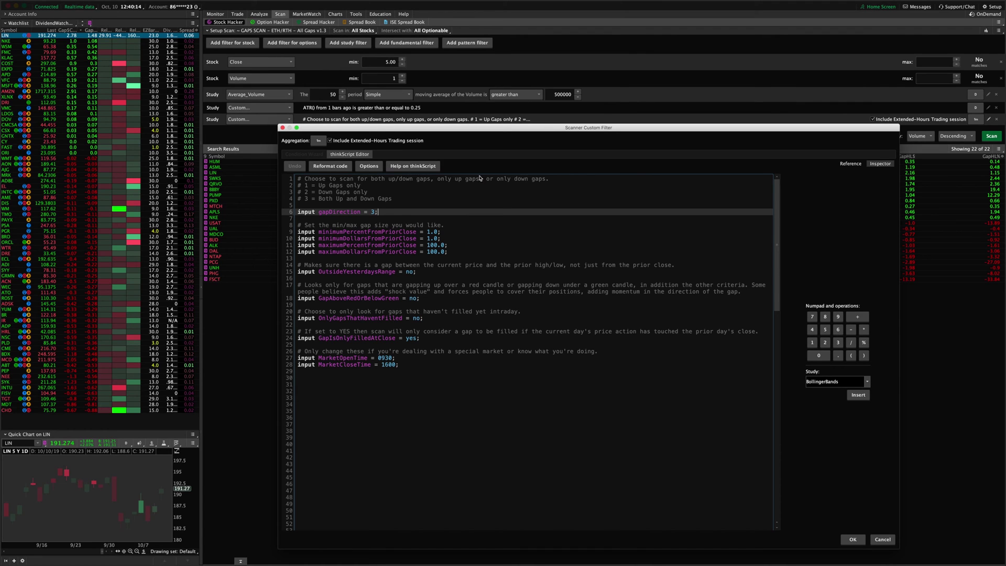
{"action": "left_click", "coordinate": [453, 251]}
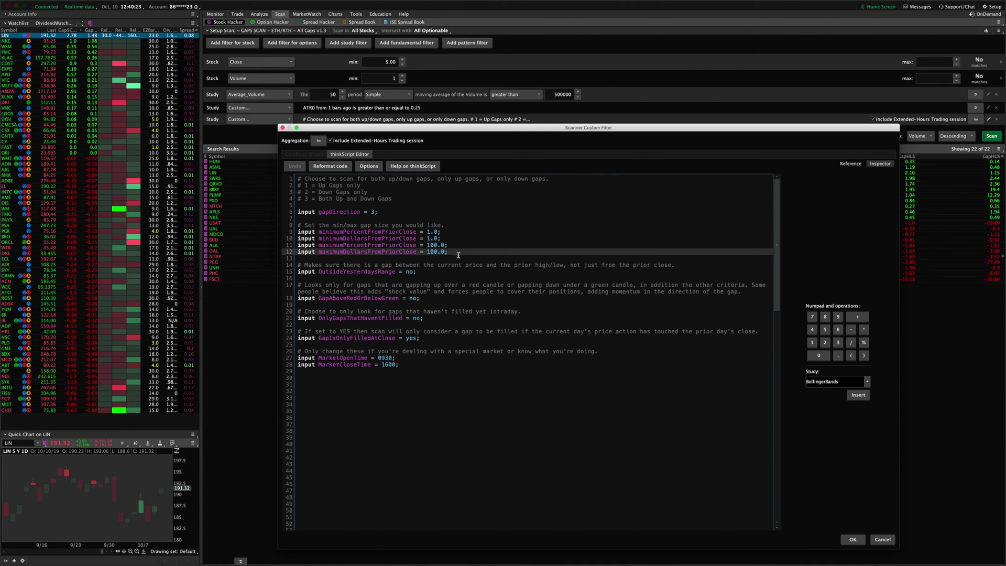
{"action": "left_click", "coordinate": [446, 252]}
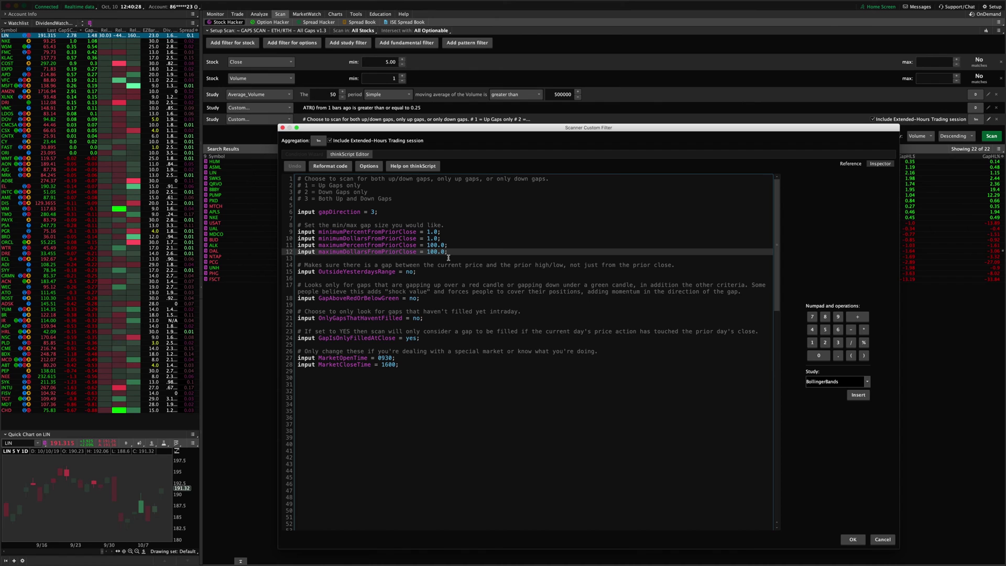
{"action": "key", "text": "BackSpace"}
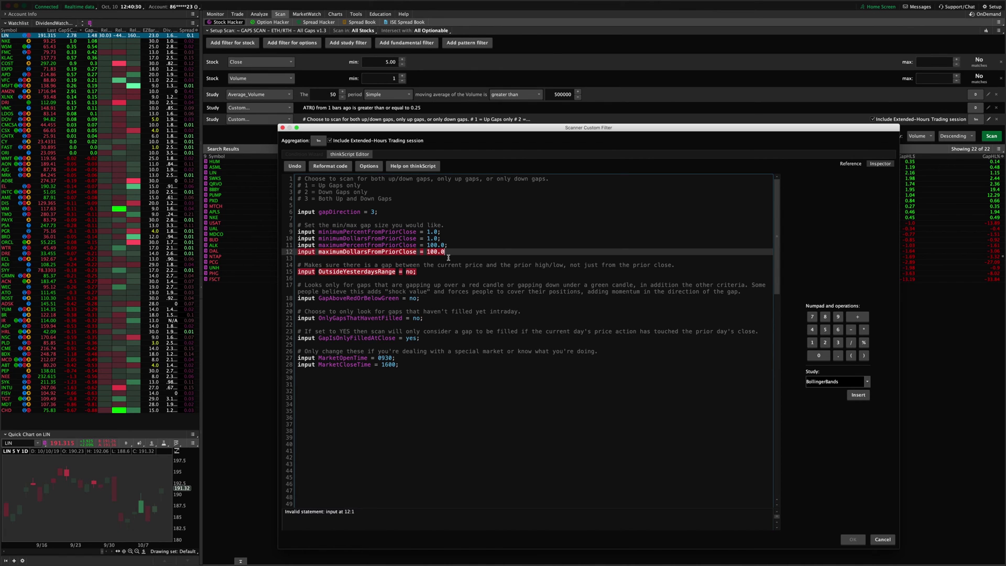
{"action": "type", "text": ";"}
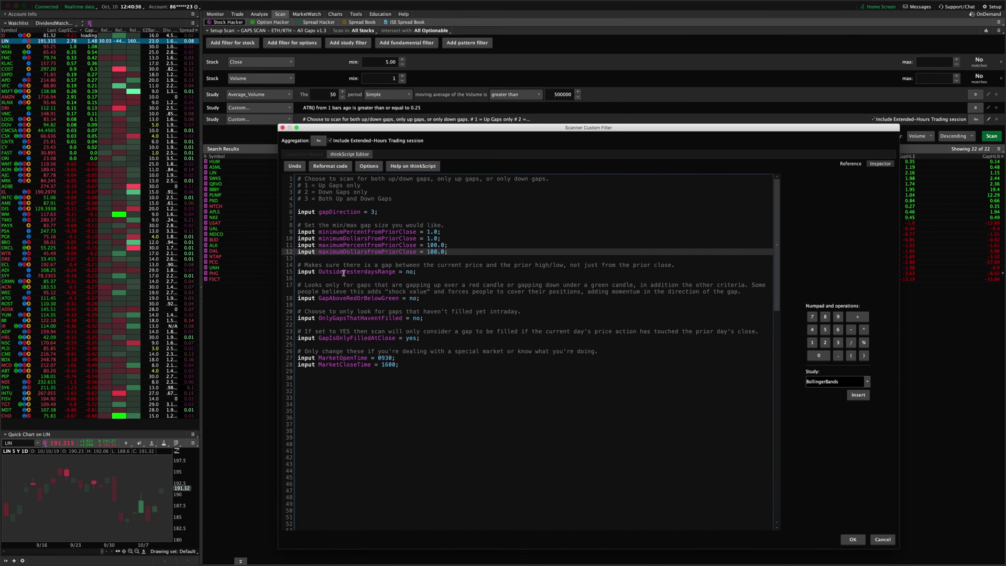
Step: Examine the OutsideYesterdaysRange input and how it relates to the gap size inputs from the prior close
{"action": "left_click", "coordinate": [427, 272]}
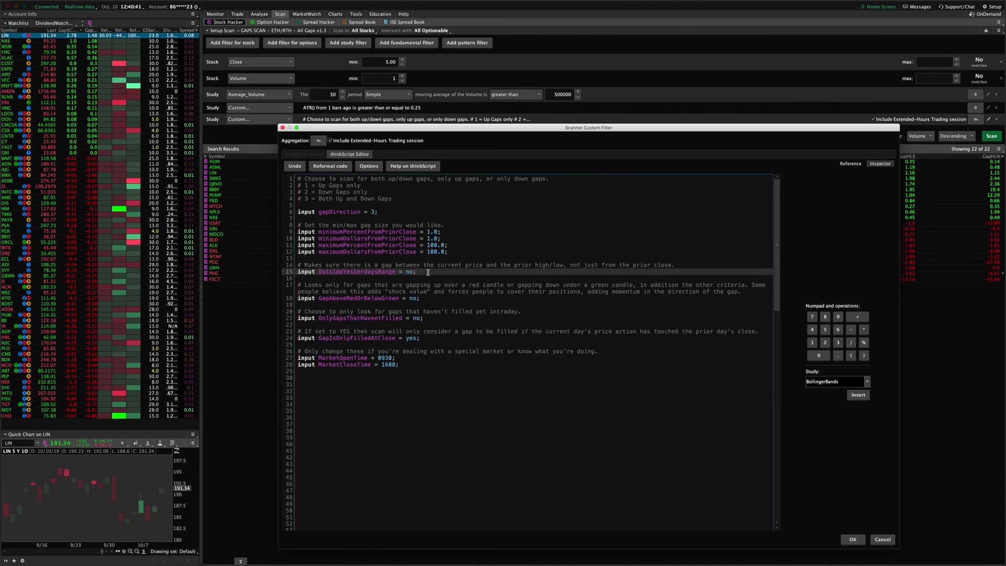
{"action": "double_click", "coordinate": [410, 272]}
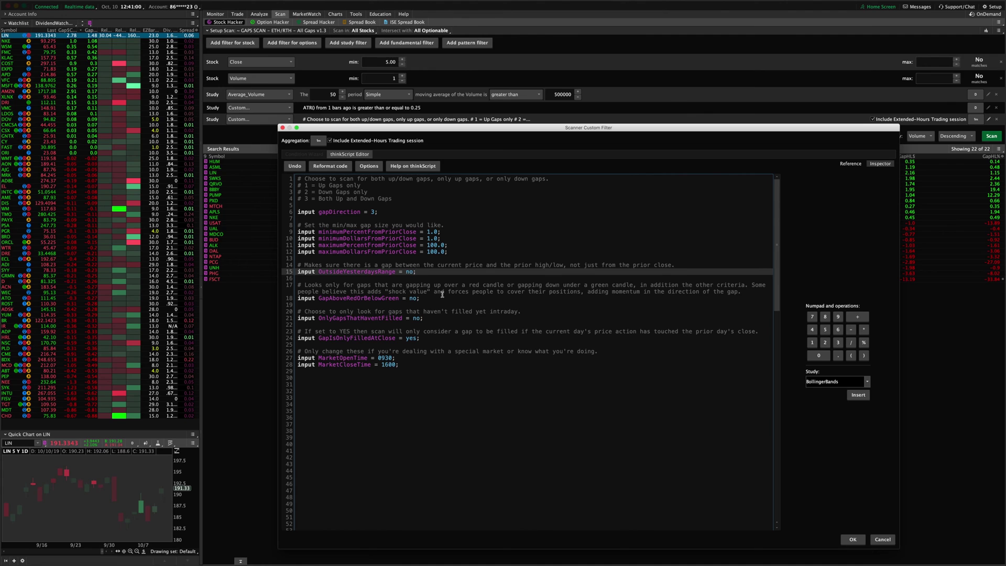
{"action": "double_click", "coordinate": [409, 271]}
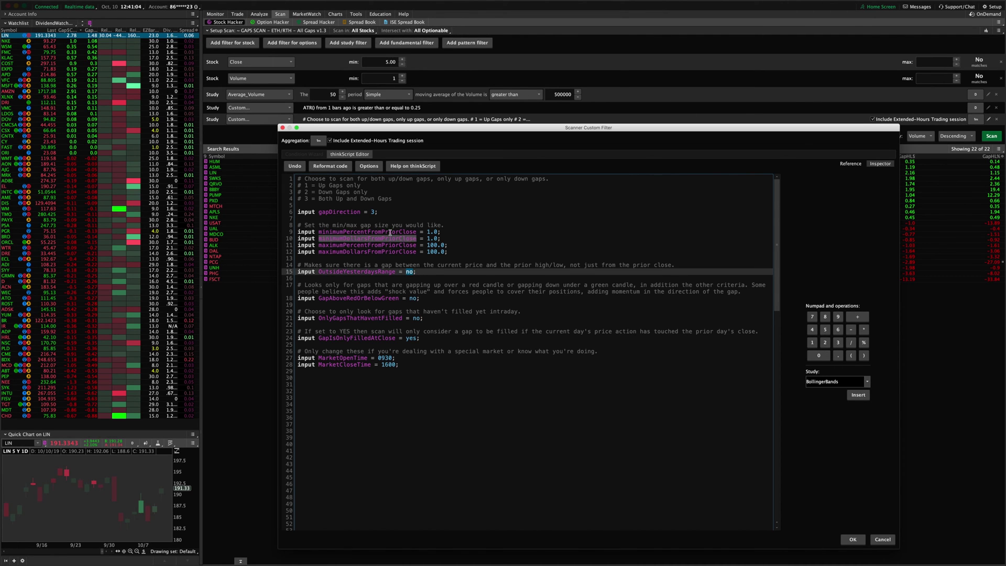
{"action": "left_click_drag", "start_coordinate": [459, 252], "coordinate": [331, 231]}
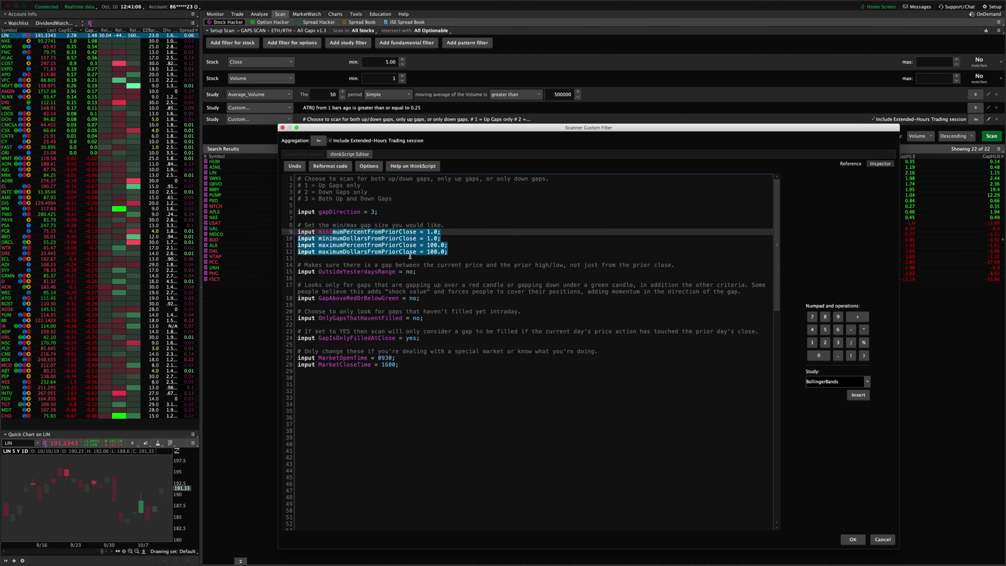
{"action": "left_click", "coordinate": [438, 266]}
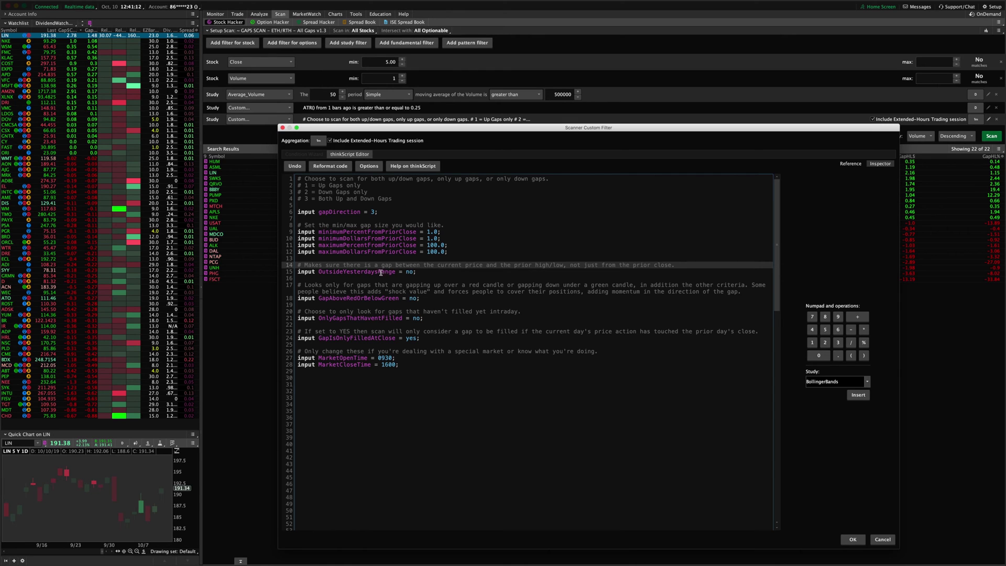
Step: Examine the GapAboveRedOrBelowGreen input and its comment about gapping up over red or down under green candles
{"action": "key", "text": "Down"}
{"action": "key", "text": "Down"}
{"action": "key", "text": "Down"}
{"action": "key", "text": "Down"}
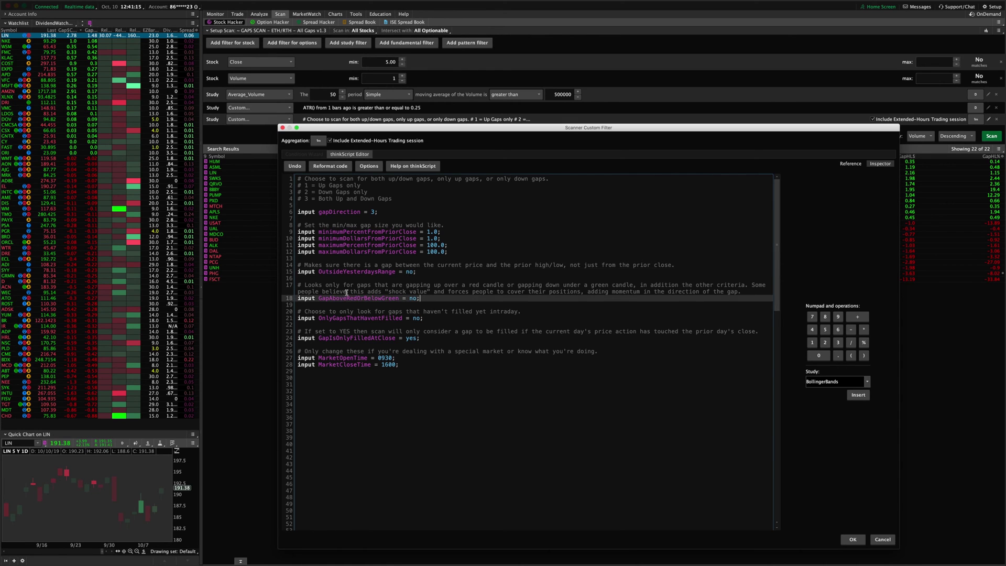
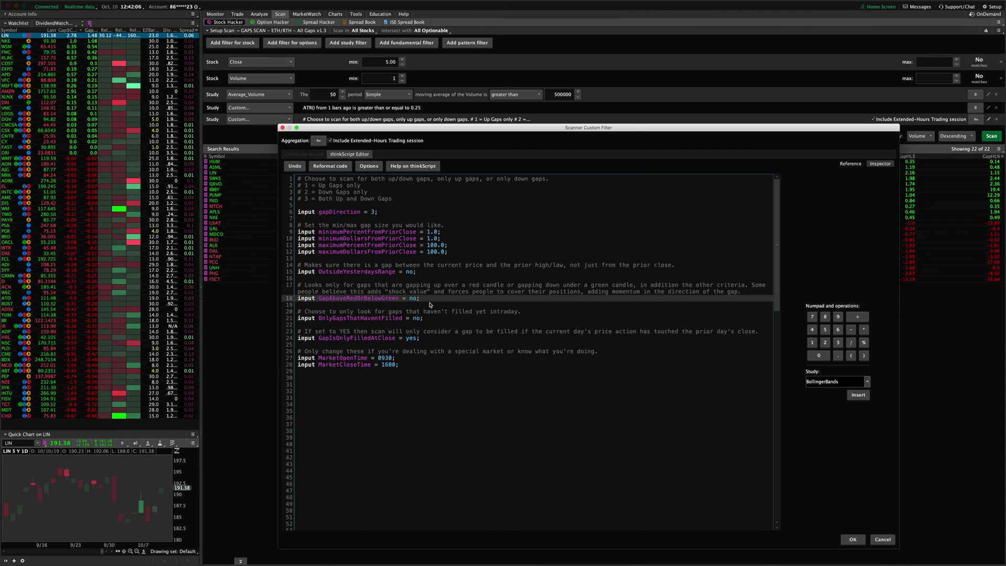
Step: Try replacing the value of the GapAboveRedOrBelowGreen input, and put it back to no
{"action": "key", "text": "Left"}
{"action": "key", "text": "BackSpace"}
{"action": "key", "text": "BackSpace"}
{"action": "type", "text": "y"}
{"action": "key", "text": "BackSpace"}
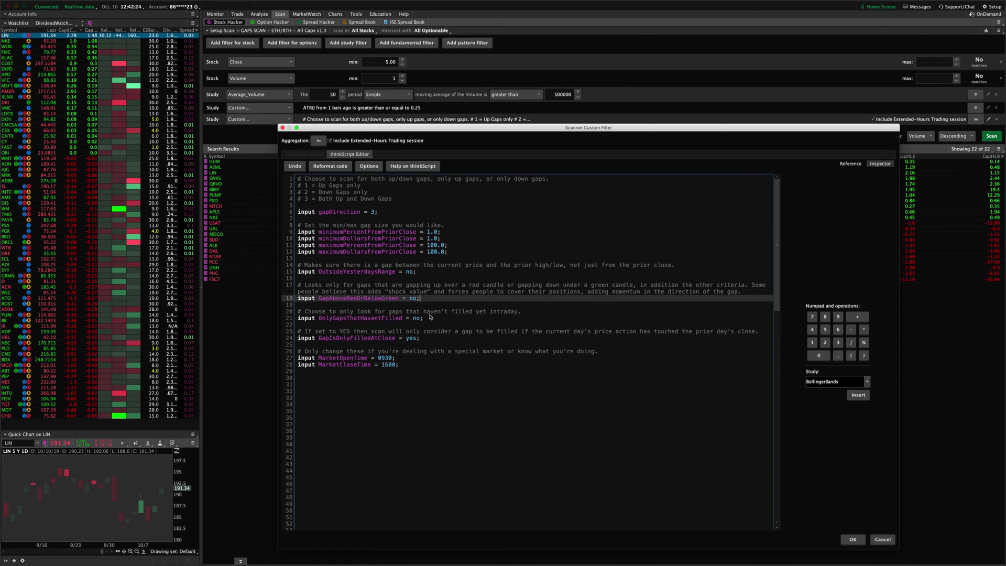
{"action": "key", "text": "Left"}
{"action": "key", "text": "Left"}
Step: Examine the OnlyGapsThatHaventFilled input, which limits the scan to gaps not yet filled intraday
{"action": "left_click", "coordinate": [429, 318]}
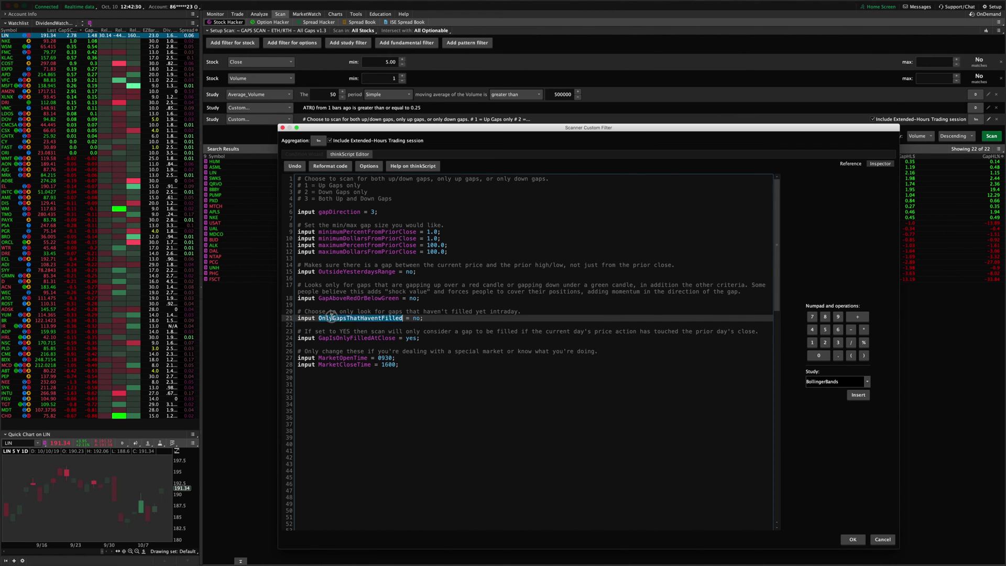
{"action": "double_click", "coordinate": [350, 319]}
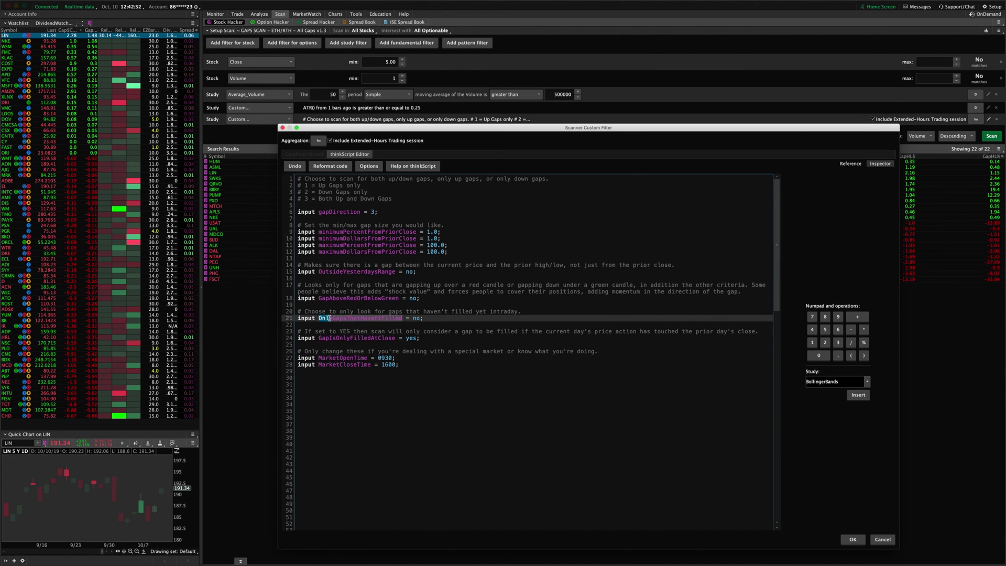
{"action": "double_click", "coordinate": [343, 318]}
{"action": "left_click", "coordinate": [425, 318]}
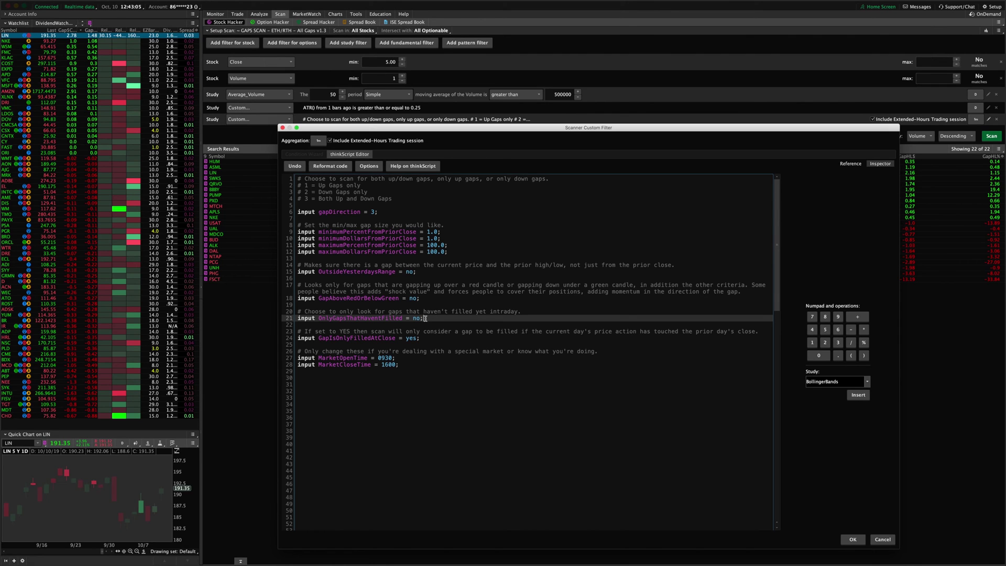
Step: Try setting the OnlyGapsThatHaventFilled input to yes, and restore it to no
{"action": "type", "text": "yes"}
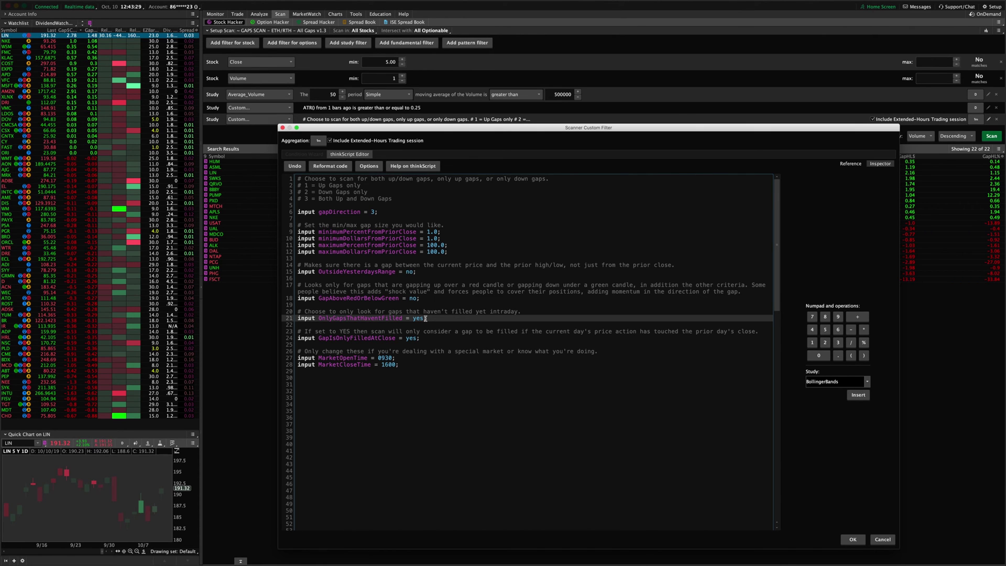
{"action": "key", "text": "BackSpace"}
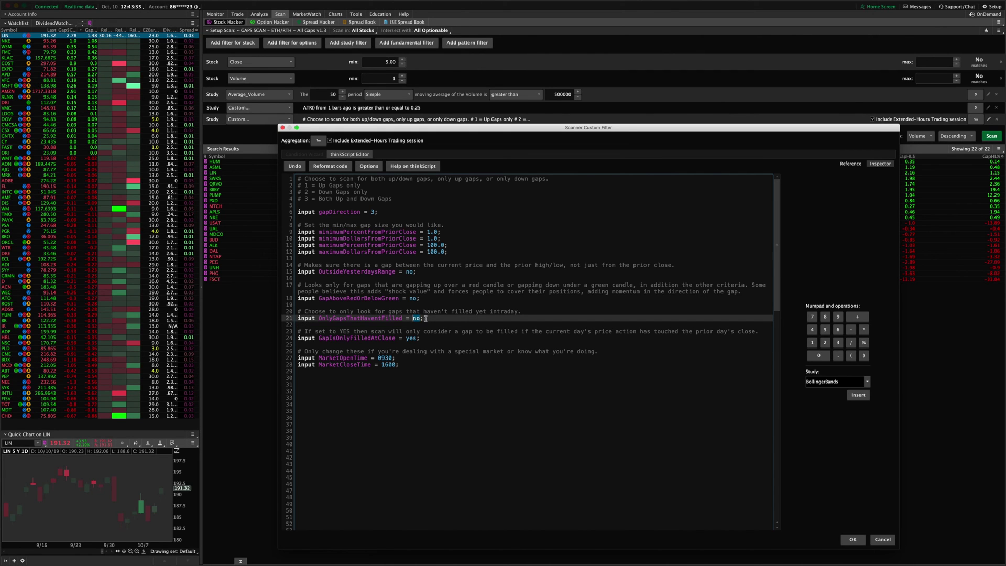
{"action": "type", "text": "yes"}
{"action": "key", "text": "Down"}
{"action": "left_click", "coordinate": [425, 318]}
{"action": "double_click", "coordinate": [426, 318]}
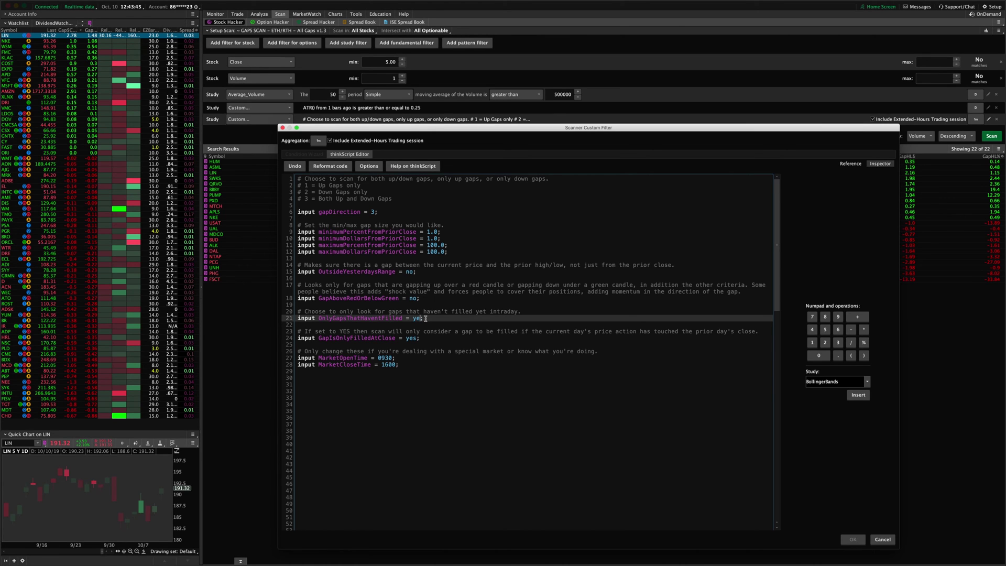
{"action": "type", "text": "no"}
Step: Examine the GapIsOnlyFilledAtClose input and its comment on when a gap counts as filled
{"action": "key", "text": "Down"}
{"action": "left_click", "coordinate": [425, 318]}
{"action": "key", "text": "Down"}
{"action": "key", "text": "Down"}
{"action": "key", "text": "Down"}
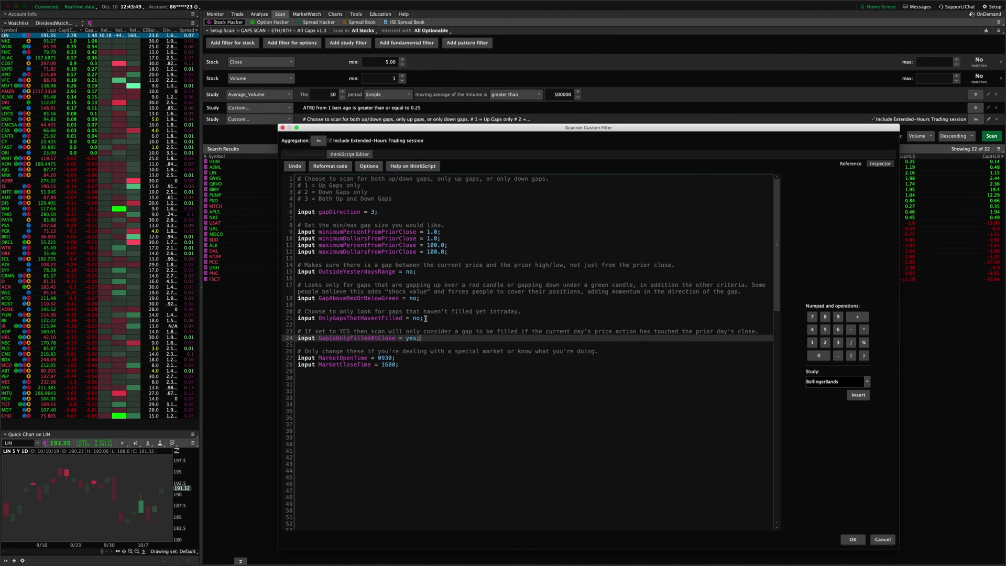
Step: Set the OnlyGapsThatHaventFilled input to yes
{"action": "key", "text": "Up"}
{"action": "key", "text": "Up"}
{"action": "key", "text": "Up"}
{"action": "key", "text": "shift+Left"}
{"action": "key", "text": "shift+Left"}
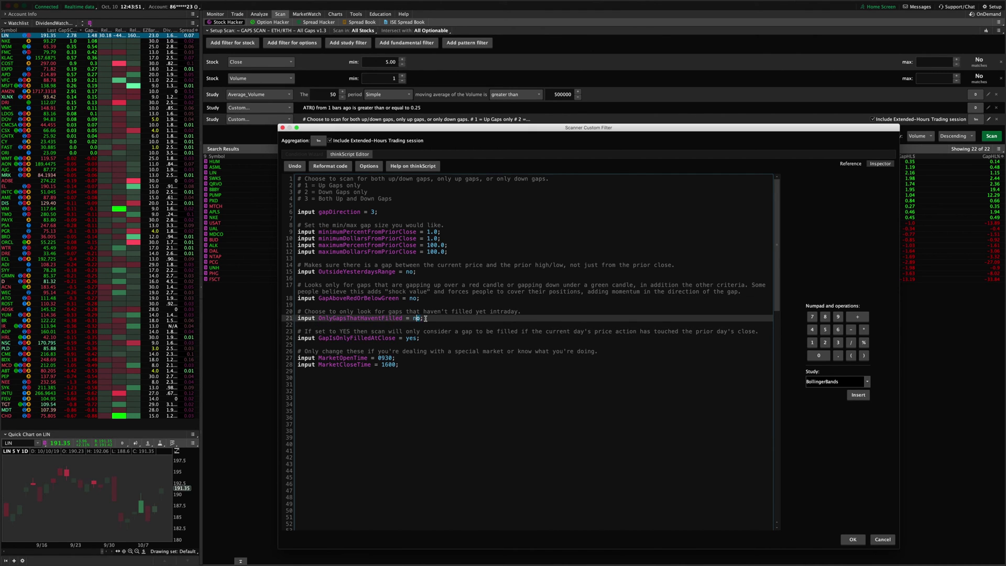
{"action": "type", "text": "yes"}
Step: Examine the GapIsOnlyFilledAtClose input together with the unfilled-gaps setting above it
{"action": "double_click", "coordinate": [356, 338]}
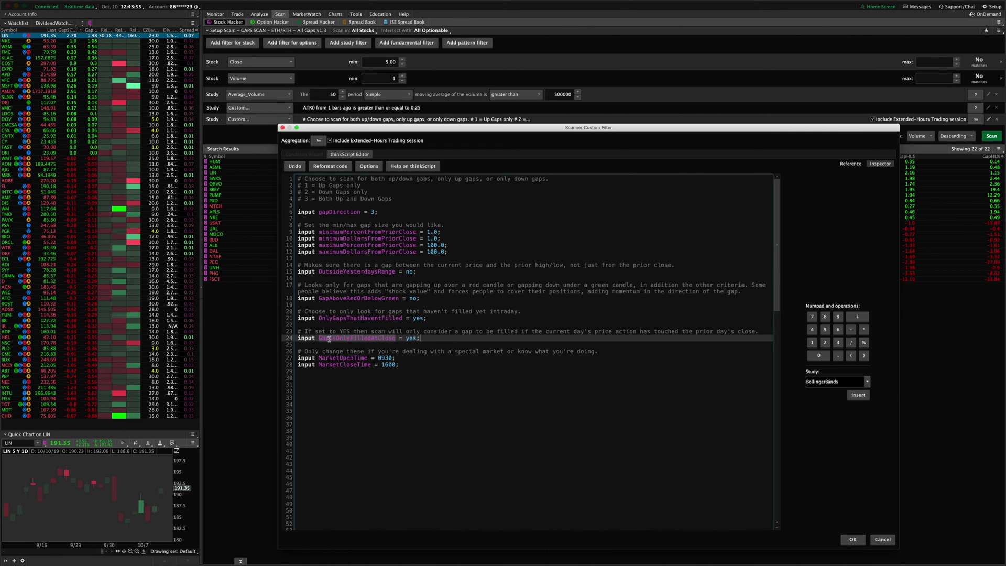
{"action": "double_click", "coordinate": [346, 338]}
{"action": "left_click", "coordinate": [381, 338]}
{"action": "double_click", "coordinate": [378, 338]}
{"action": "double_click", "coordinate": [379, 338]}
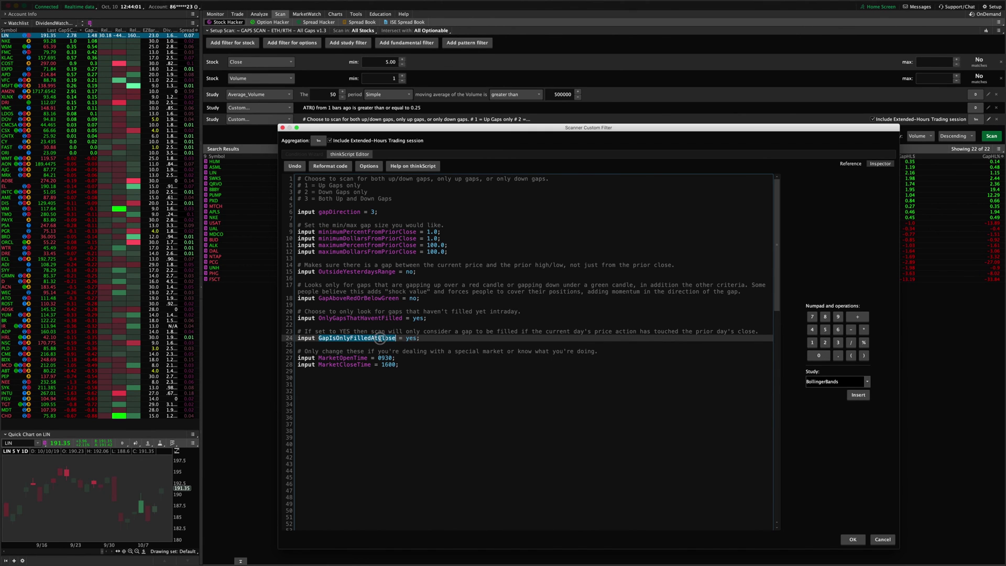
{"action": "double_click", "coordinate": [360, 338]}
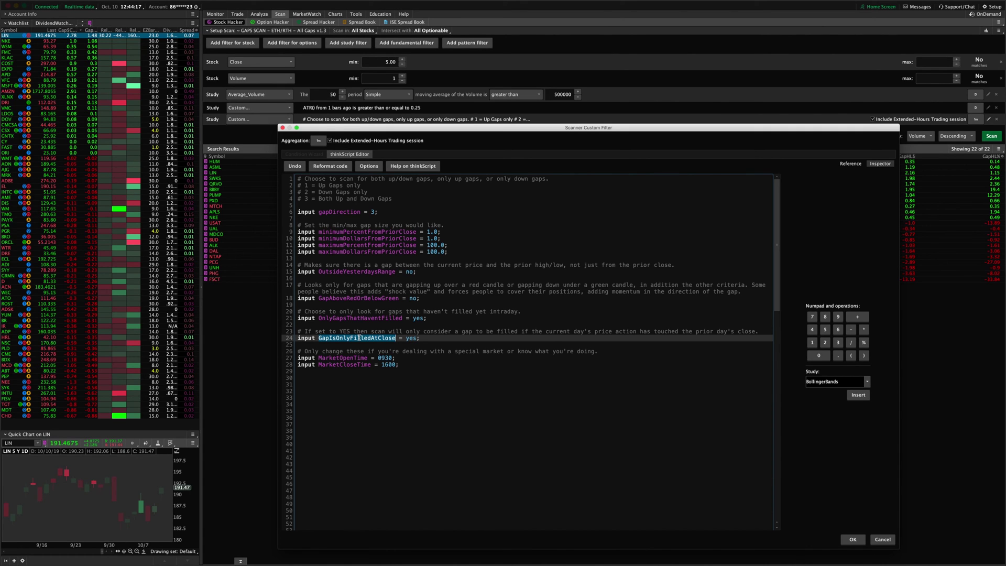
Step: Try setting the GapIsOnlyFilledAtClose input to no, and restore it to yes
{"action": "key", "text": "End"}
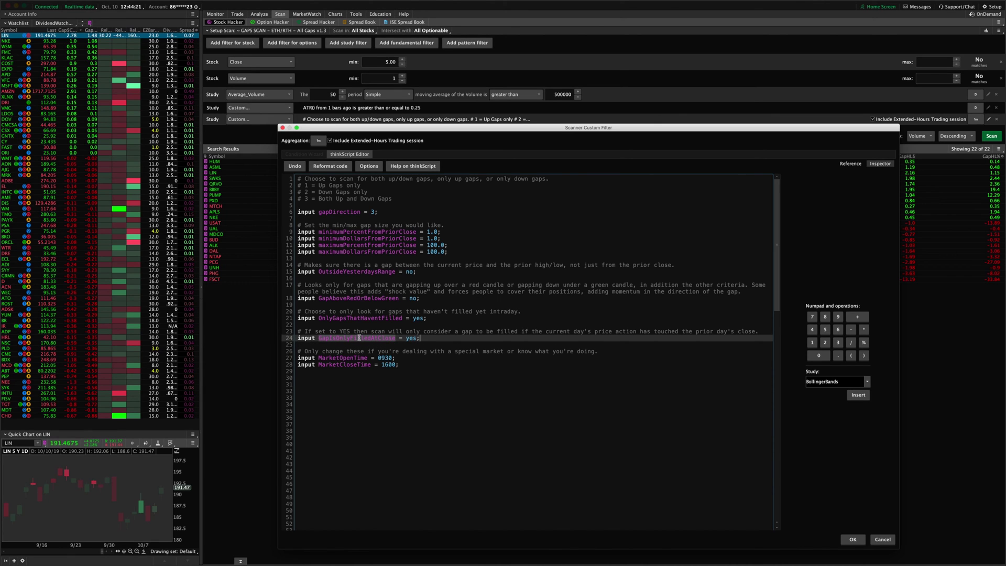
{"action": "key", "text": "Left"}
{"action": "key", "text": "shift+Left"}
{"action": "key", "text": "shift+Left"}
{"action": "key", "text": "shift+Left"}
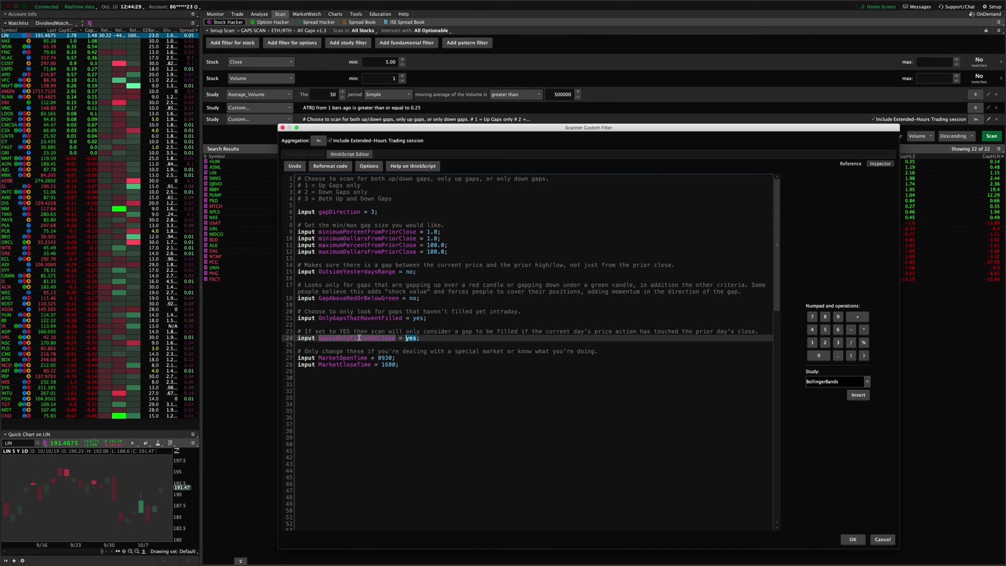
{"action": "type", "text": "no"}
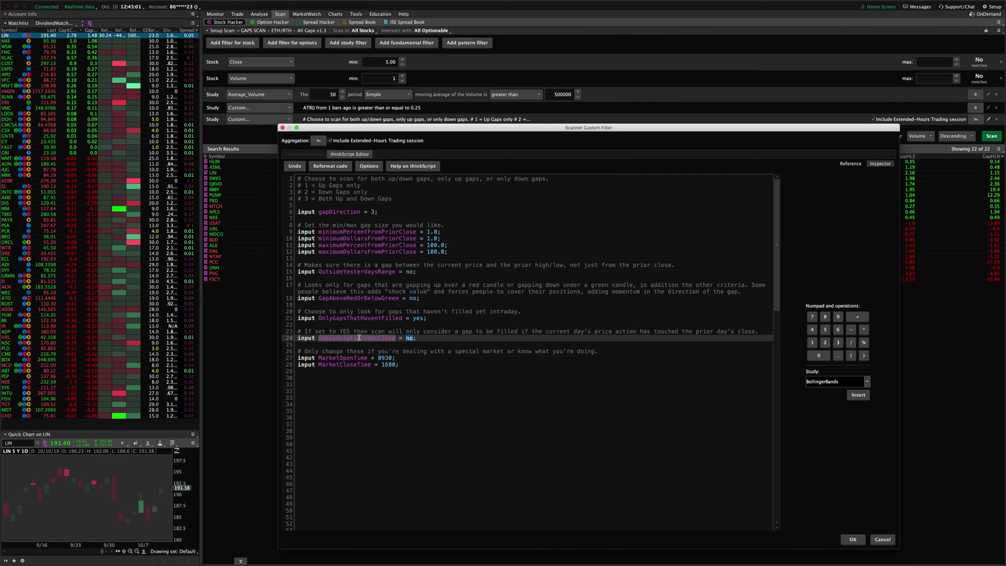
{"action": "type", "text": "yes"}
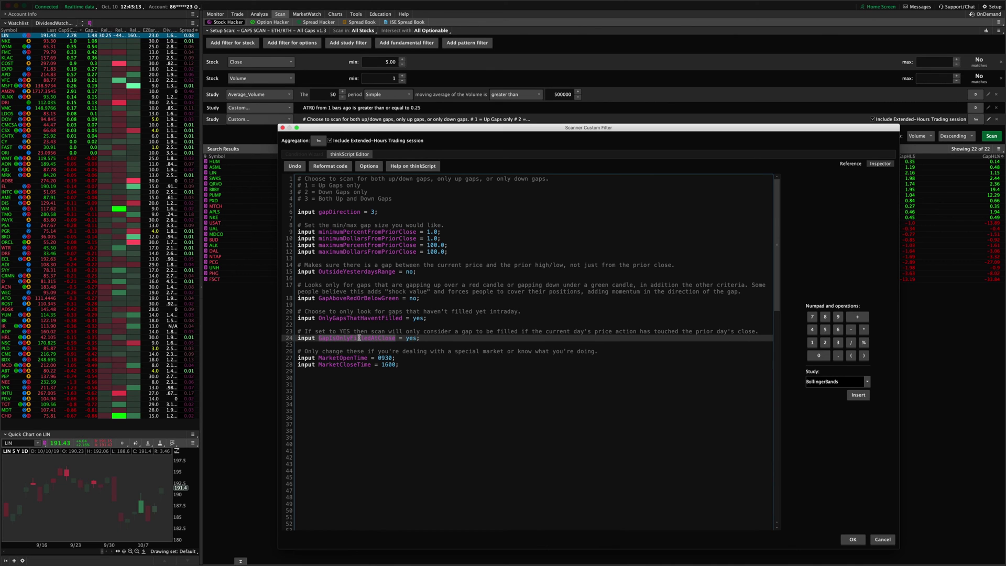
Step: Examine the MarketOpenTime and MarketCloseTime inputs meant for special markets, and close the custom filter editor
{"action": "left_click", "coordinate": [421, 373]}
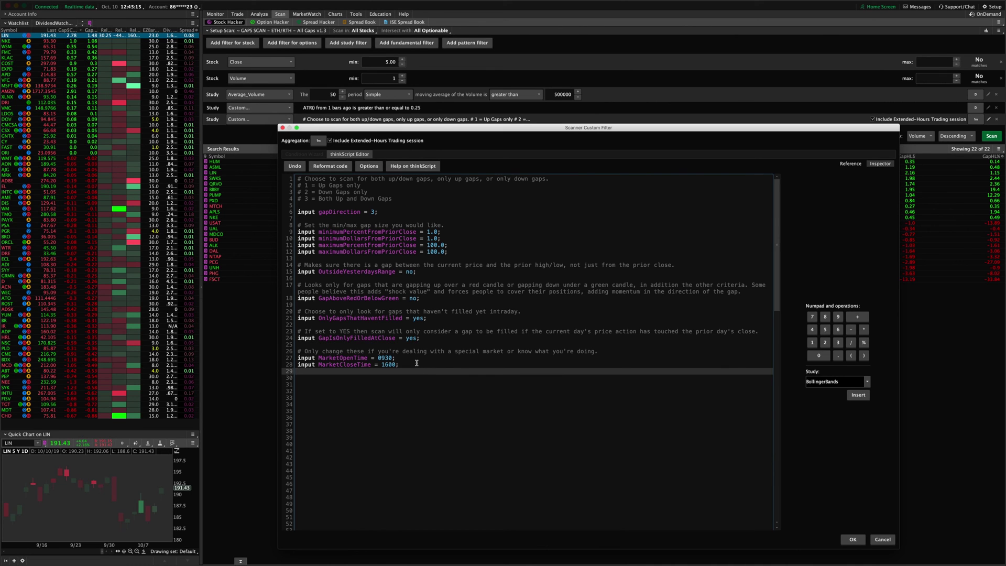
{"action": "left_click", "coordinate": [416, 363]}
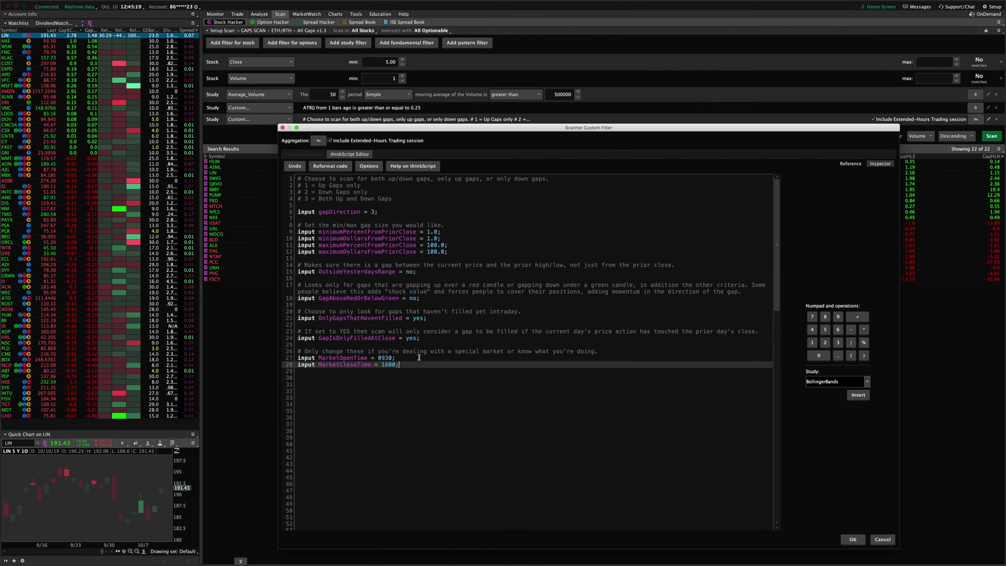
{"action": "left_click", "coordinate": [406, 366]}
{"action": "left_click_drag", "start_coordinate": [407, 366], "coordinate": [294, 358]}
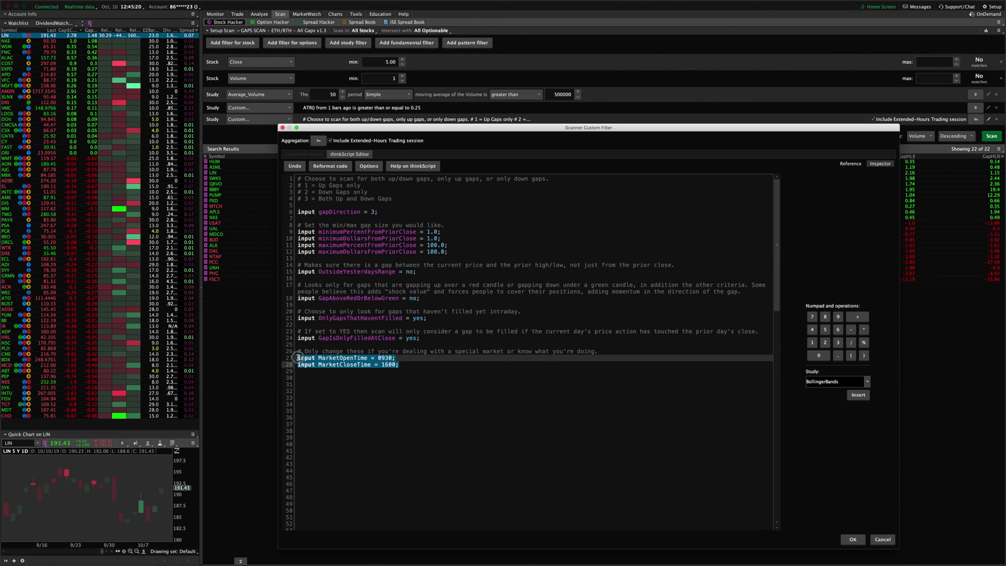
{"action": "left_click", "coordinate": [411, 364]}
{"action": "double_click", "coordinate": [384, 358]}
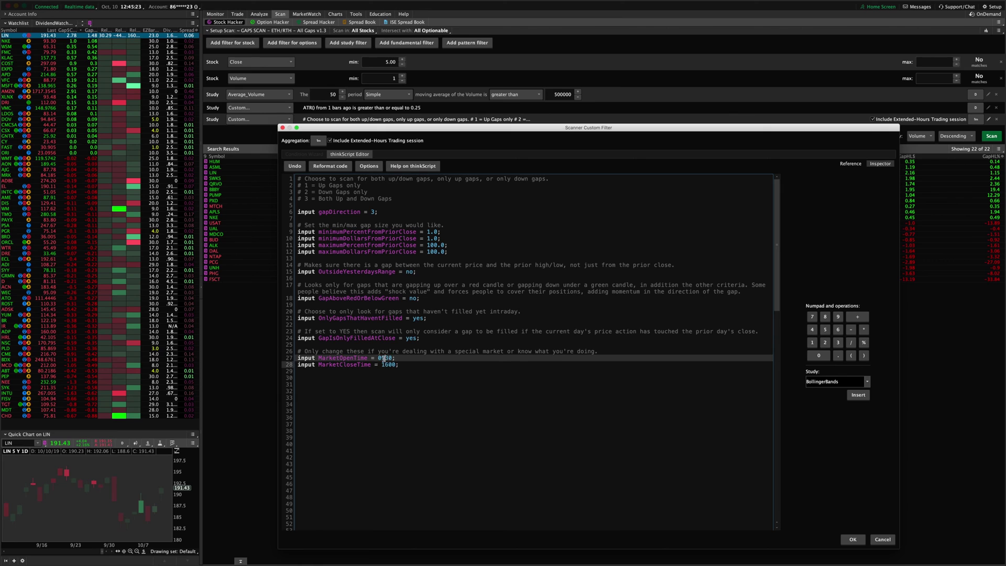
{"action": "left_click", "coordinate": [386, 364]}
{"action": "double_click", "coordinate": [386, 364]}
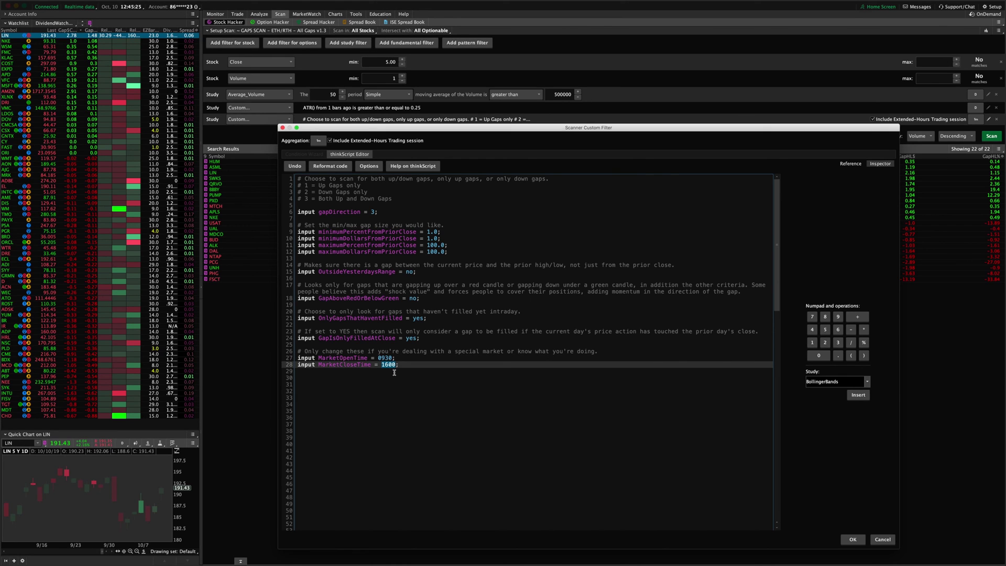
{"action": "double_click", "coordinate": [385, 358]}
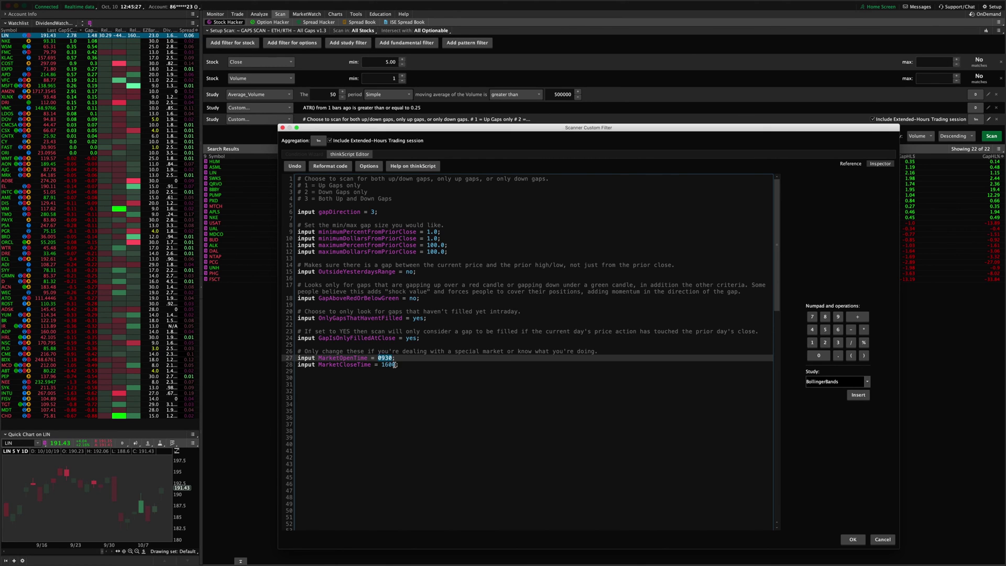
{"action": "double_click", "coordinate": [395, 365]}
{"action": "left_click", "coordinate": [408, 365]}
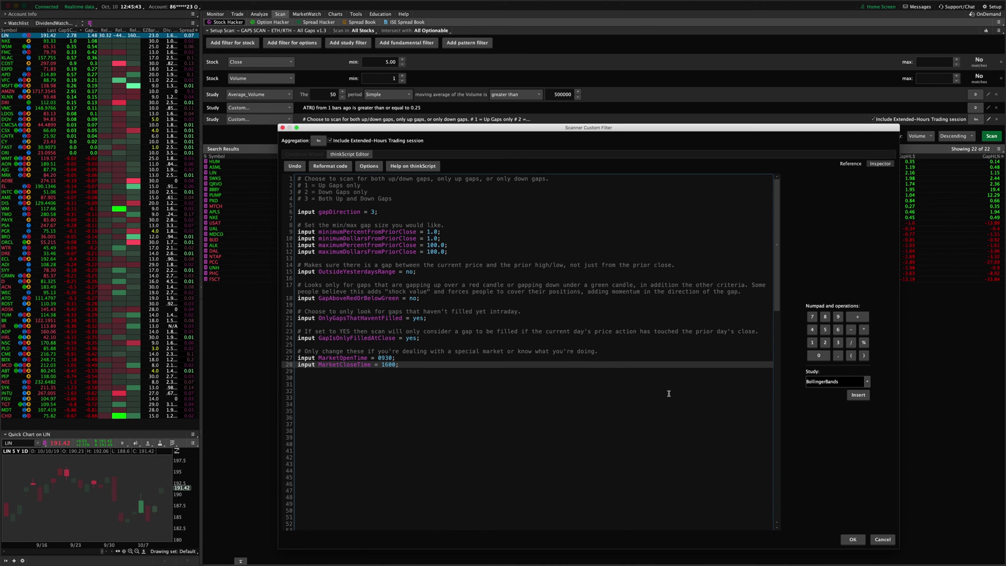
{"action": "key", "text": "Return"}
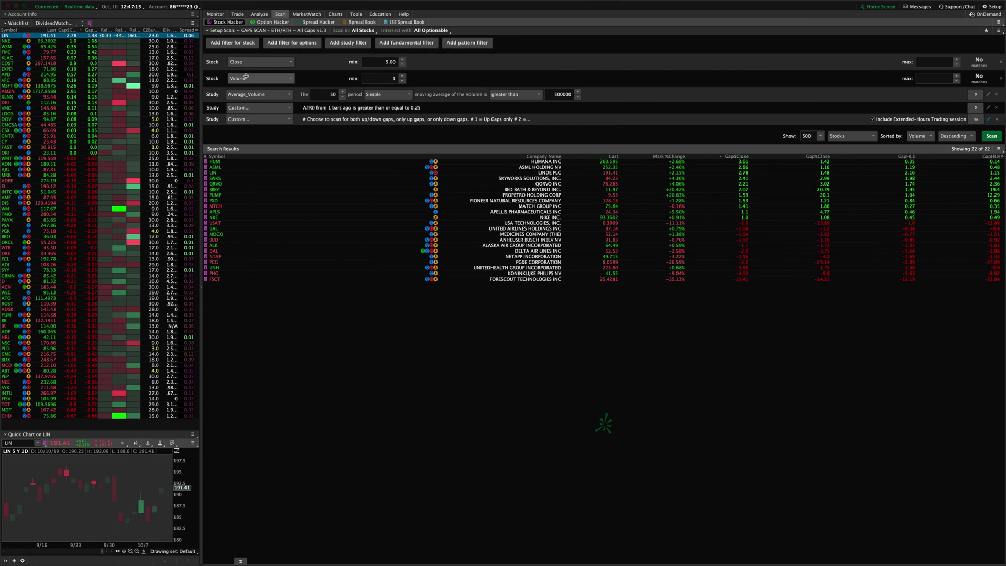
Step: Examine the scan's volume filter, the average volume filter's aggregation choices and the ATR filter's condition, leaving them as they are
{"action": "left_click", "coordinate": [402, 75]}
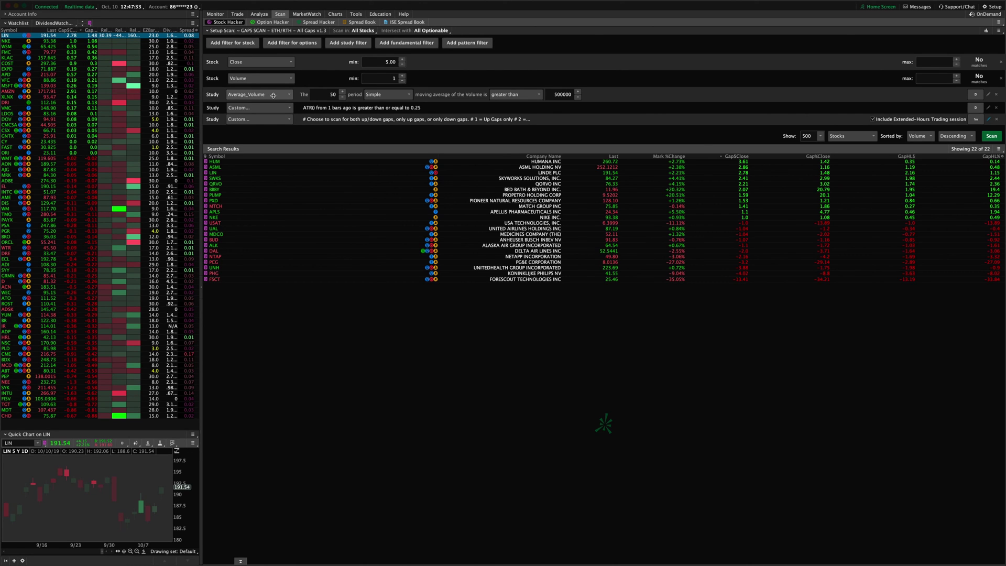
{"action": "left_click", "coordinate": [313, 94]}
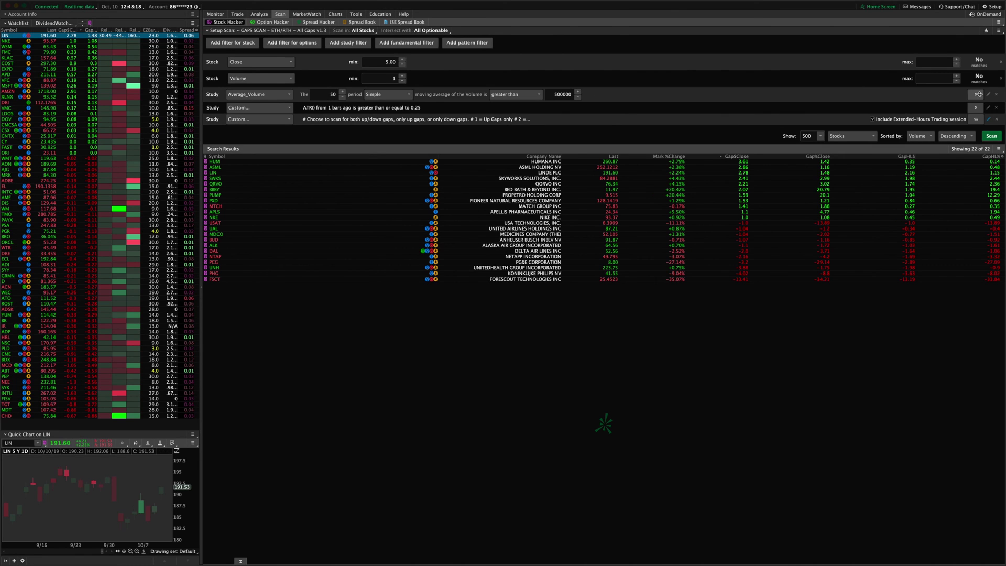
{"action": "left_click", "coordinate": [975, 94]}
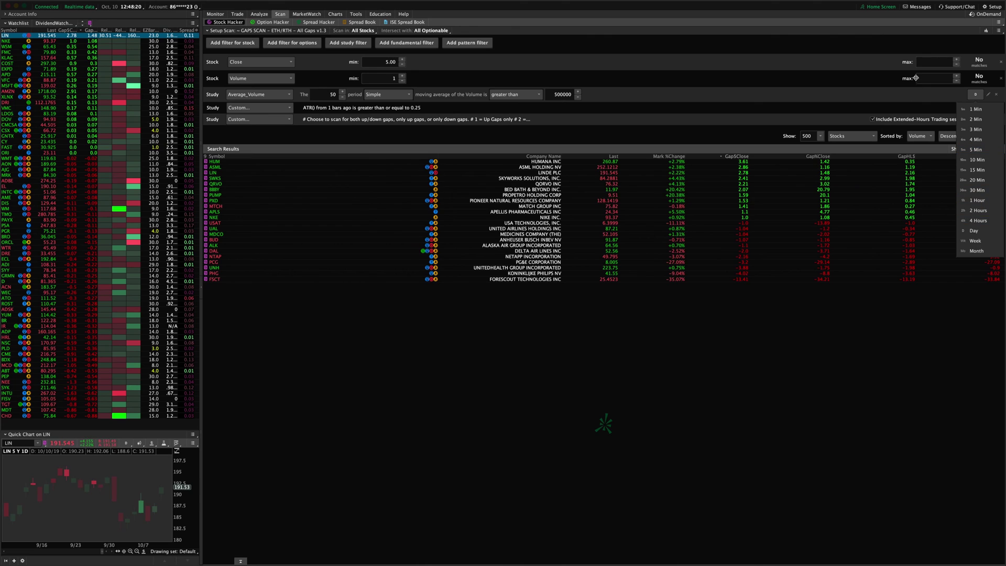
{"action": "left_click", "coordinate": [914, 94]}
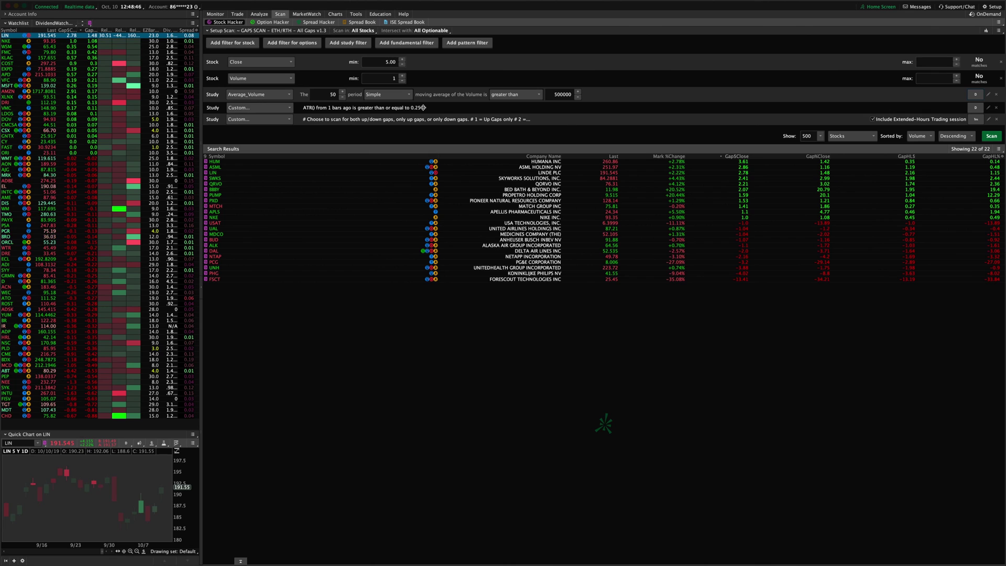
{"action": "left_click", "coordinate": [988, 108]}
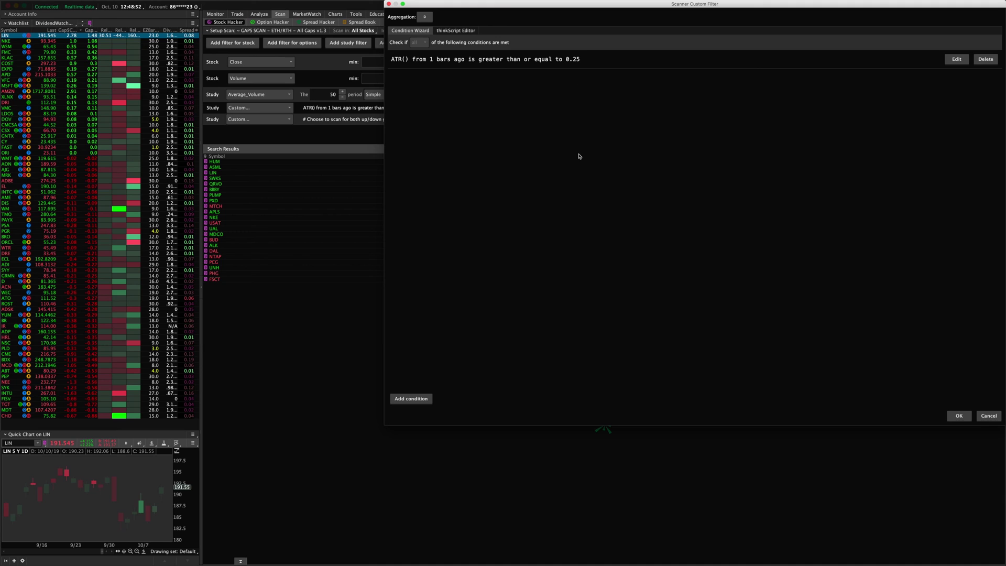
{"action": "key", "text": "Escape"}
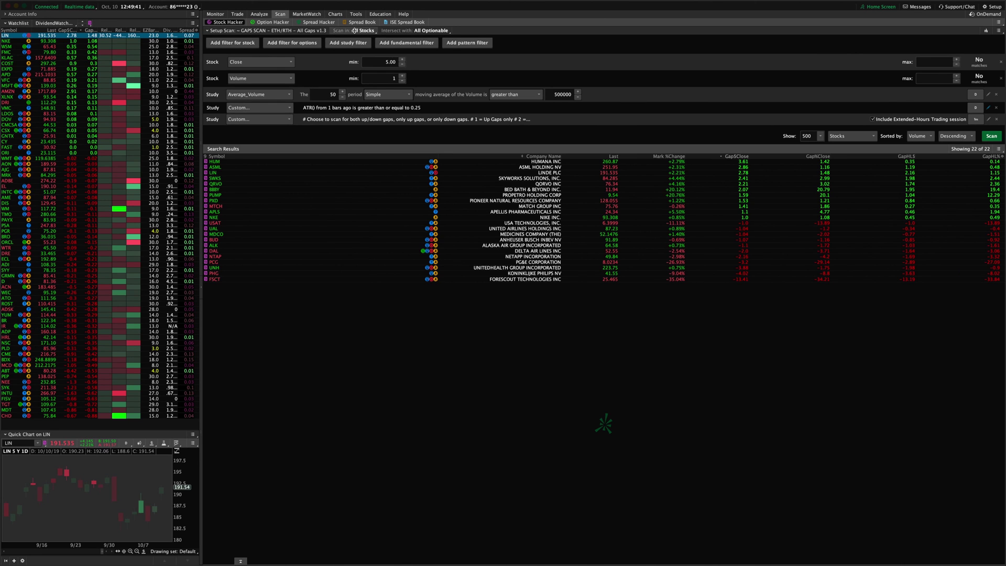
Step: Examine the symbol list choices for the Scan in setting and the Intersect with setting, keeping All Stocks and All Optionable
{"action": "left_click", "coordinate": [355, 30]}
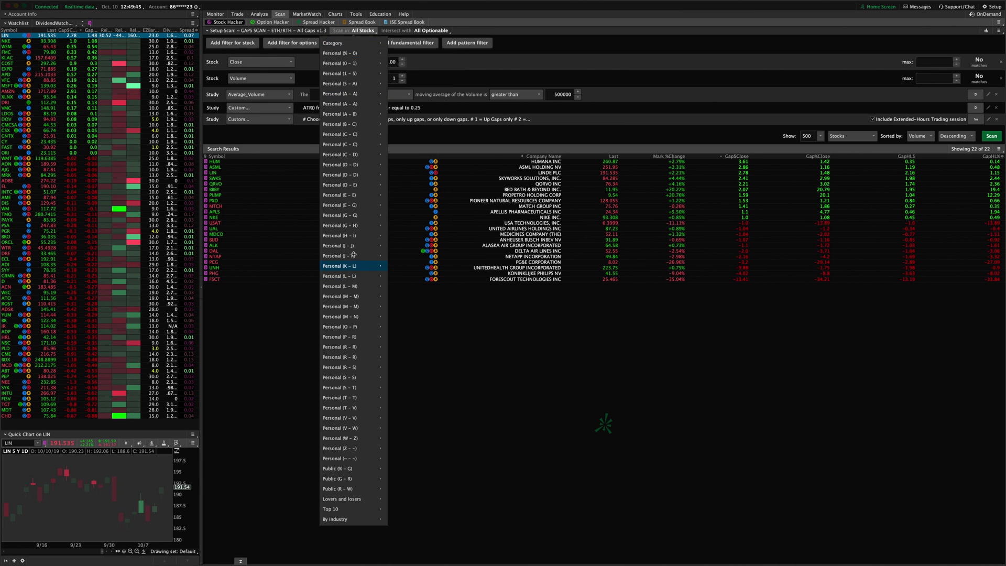
{"action": "mouse_move", "coordinate": [359, 277]}
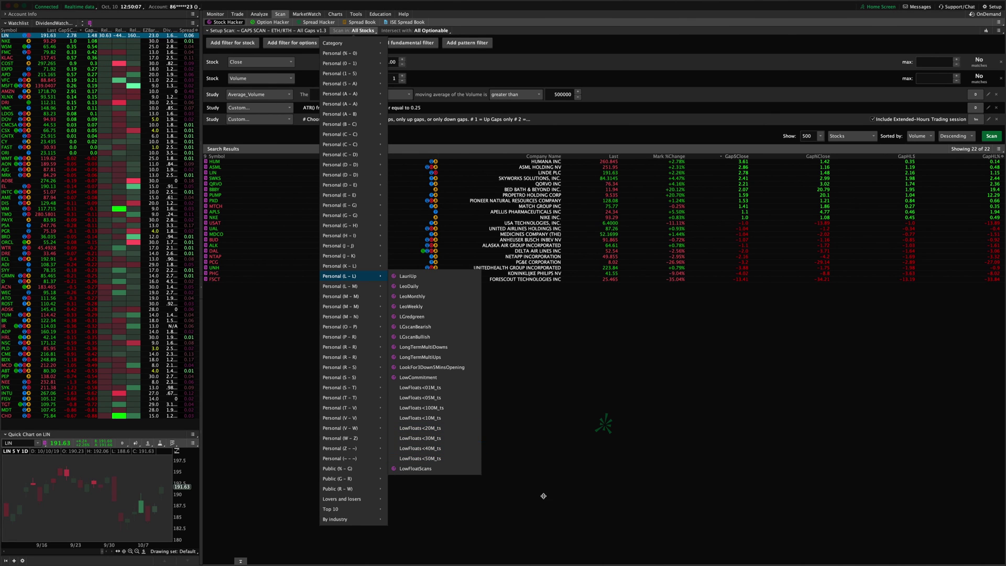
{"action": "left_click", "coordinate": [562, 496]}
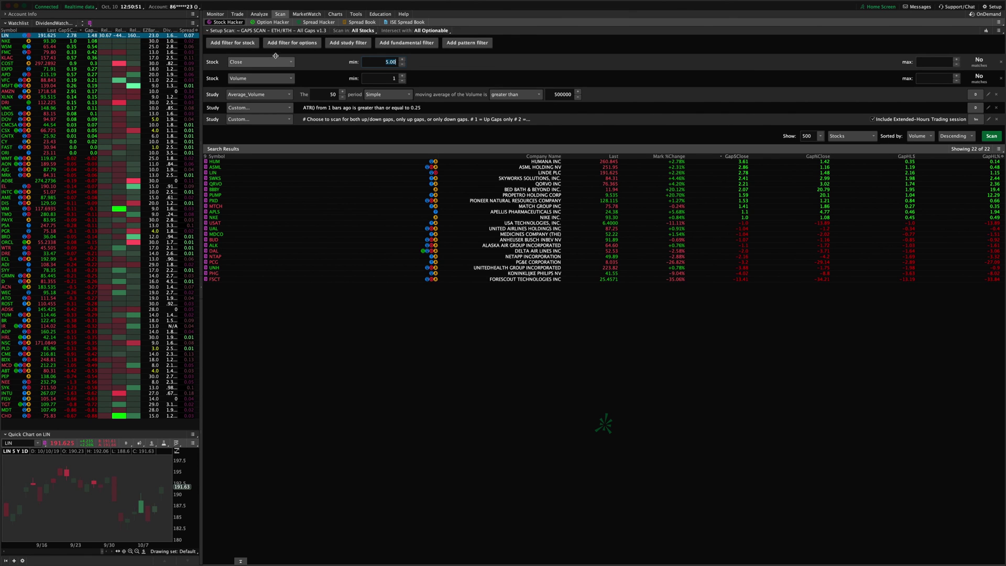
{"action": "left_click", "coordinate": [365, 31]}
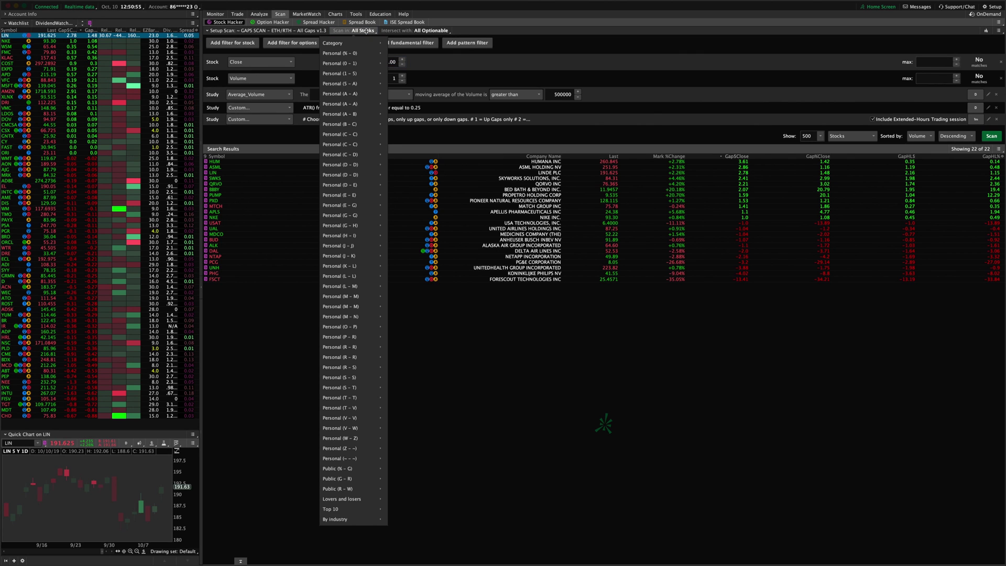
{"action": "left_click", "coordinate": [610, 353]}
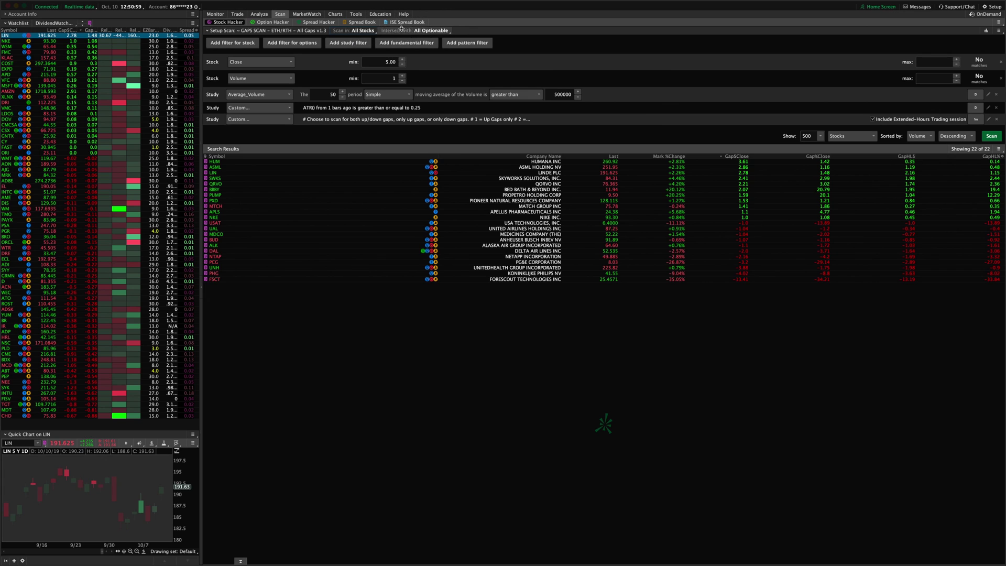
{"action": "left_click", "coordinate": [444, 30]}
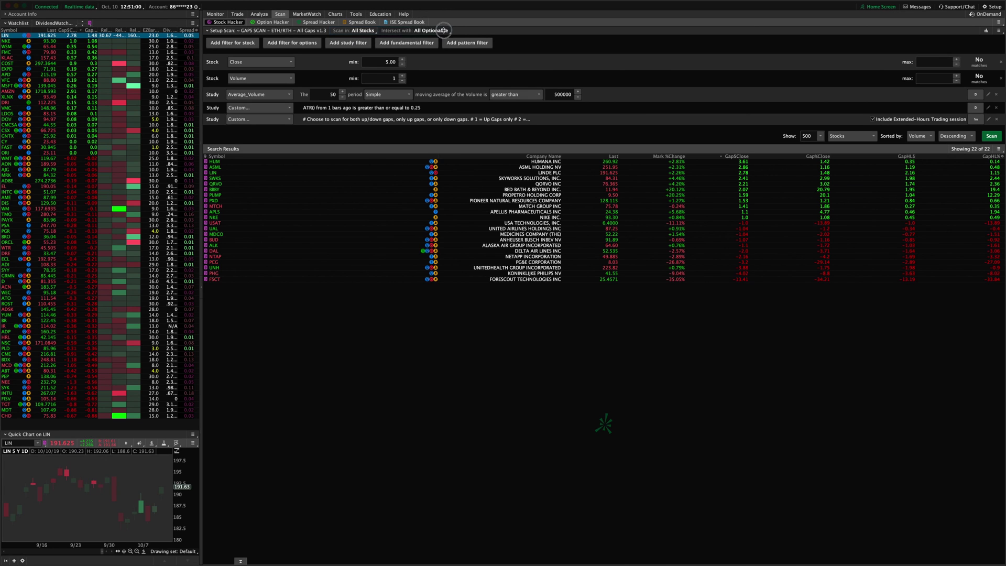
{"action": "left_click", "coordinate": [479, 31]}
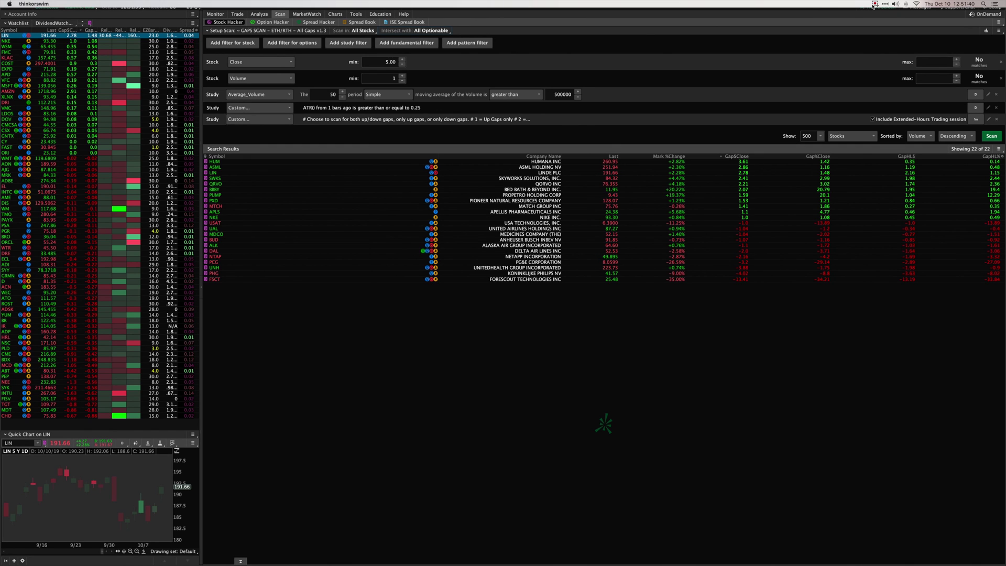
{"action": "left_click", "coordinate": [875, 3]}
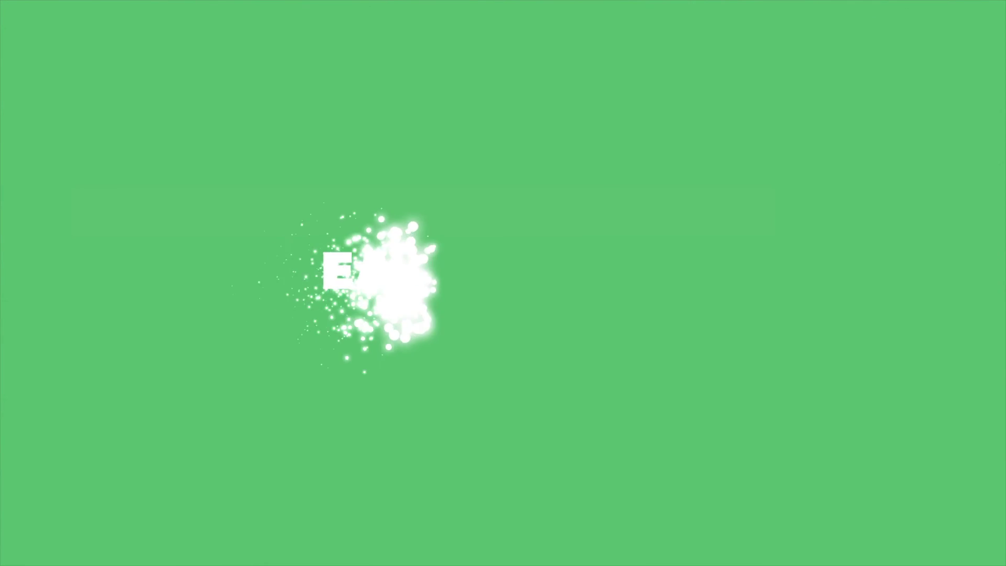